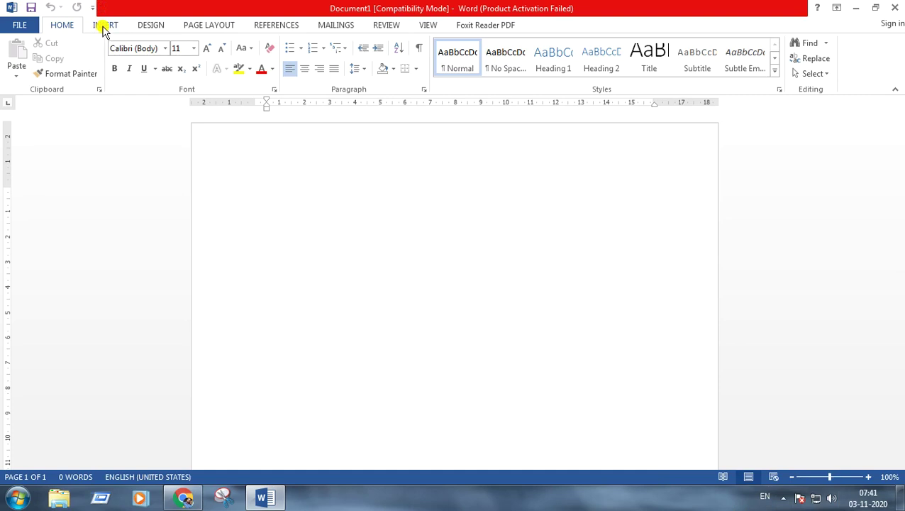
pyautogui.click(103, 26)
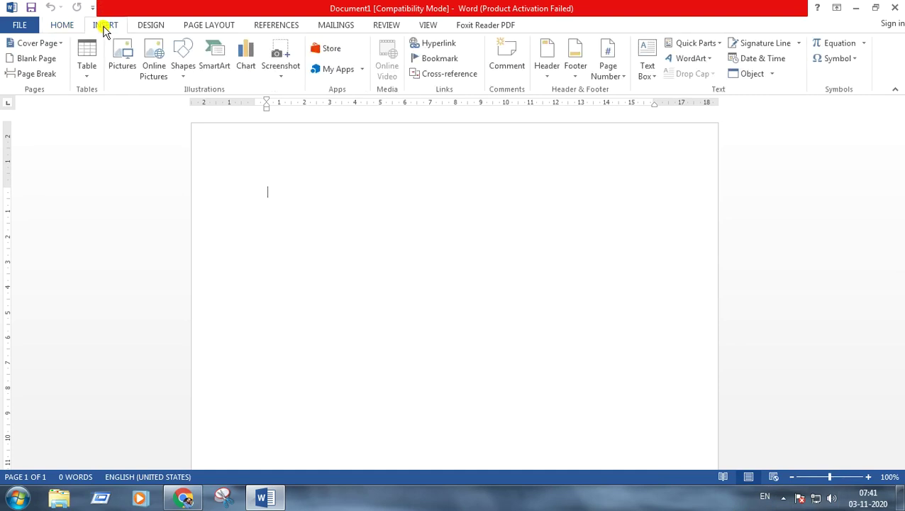
pyautogui.click(183, 79)
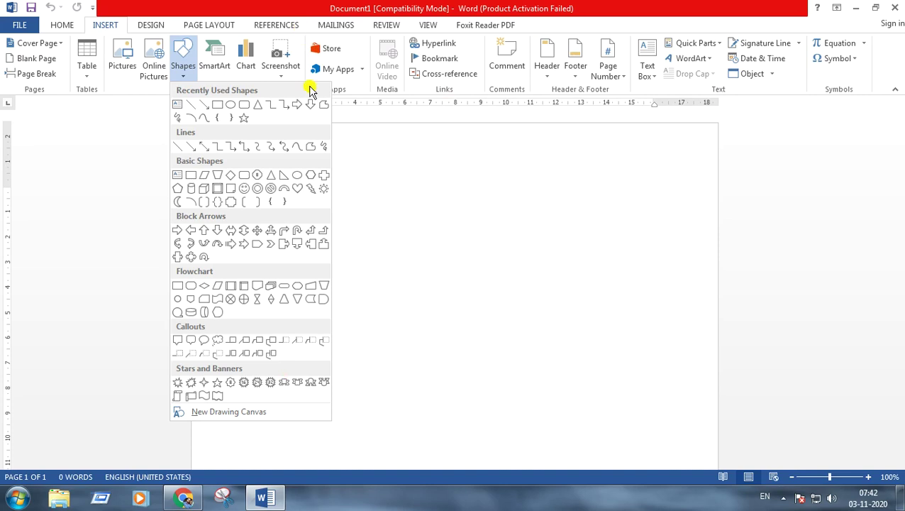
pyautogui.click(218, 105)
pyautogui.doubleClick(218, 104)
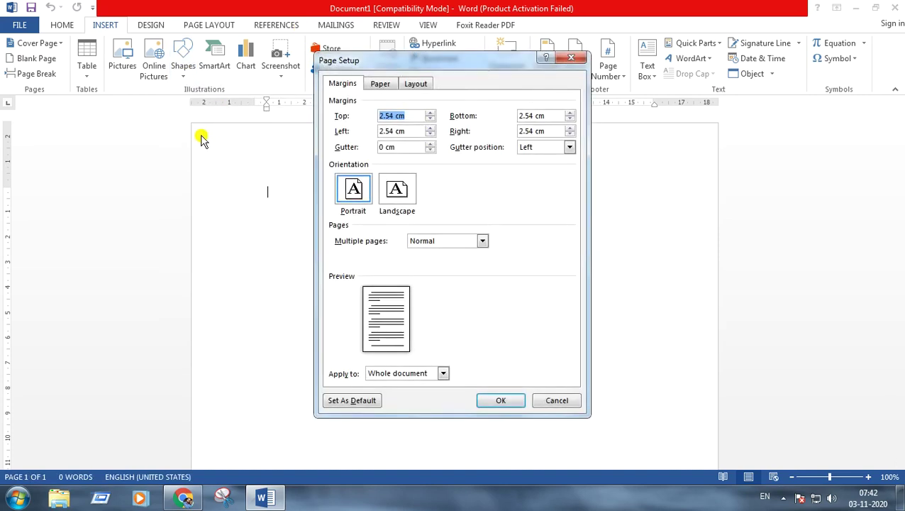
pyautogui.click(555, 402)
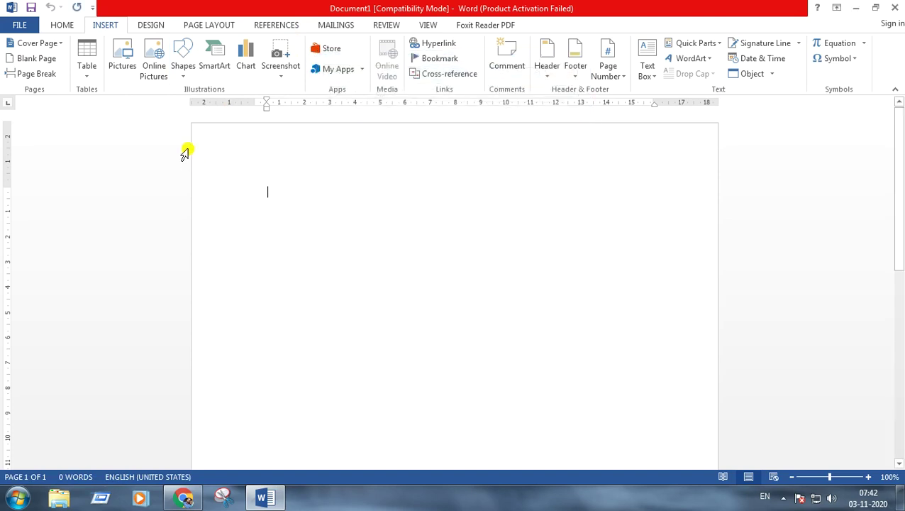
pyautogui.click(183, 71)
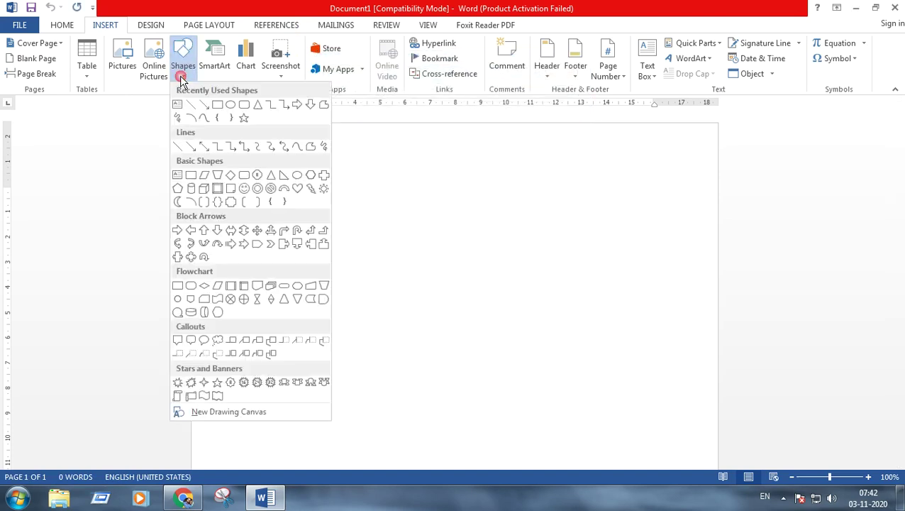
pyautogui.click(218, 106)
pyautogui.doubleClick(233, 145)
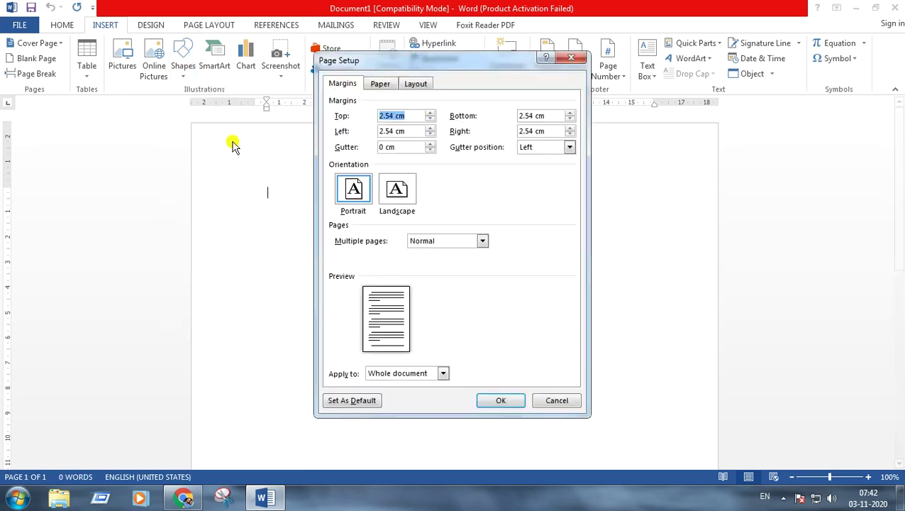
pyautogui.click(576, 59)
# Step: Draw a rectangle from the page's upper-left corner across the full page width, ending at about 9.5 cm on the vertical ruler
pyautogui.click(187, 71)
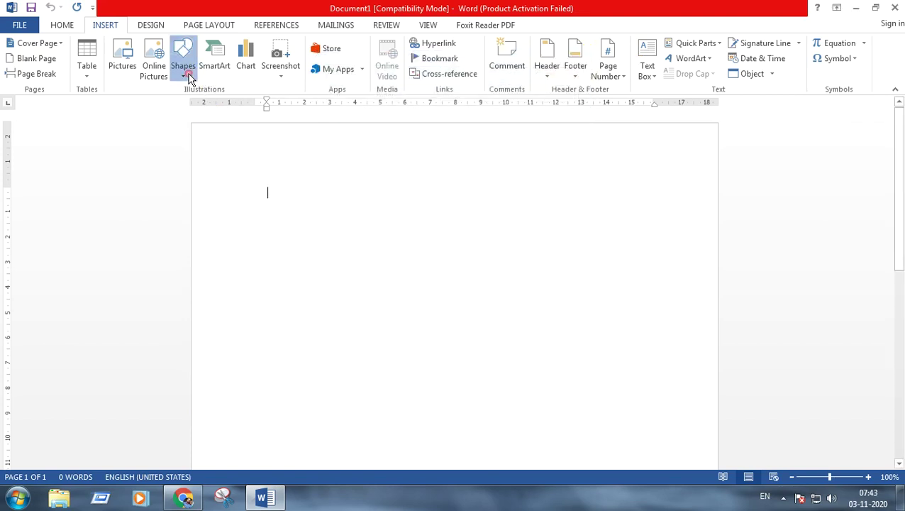
pyautogui.click(220, 111)
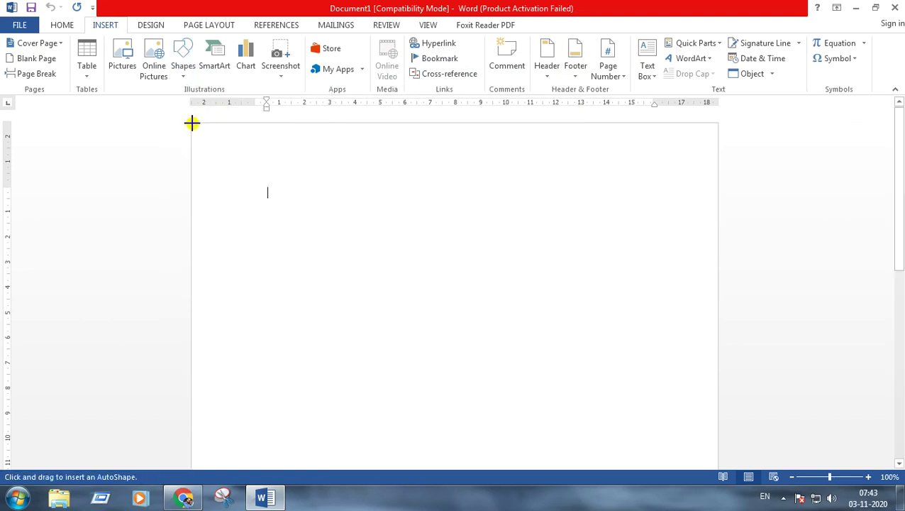
pyautogui.moveTo(192, 123)
pyautogui.mouseDown()
pyautogui.moveTo(432, 155)
pyautogui.moveTo(557, 188)
pyautogui.moveTo(667, 310)
pyautogui.moveTo(683, 418)
pyautogui.moveTo(718, 423)
pyautogui.mouseUp()
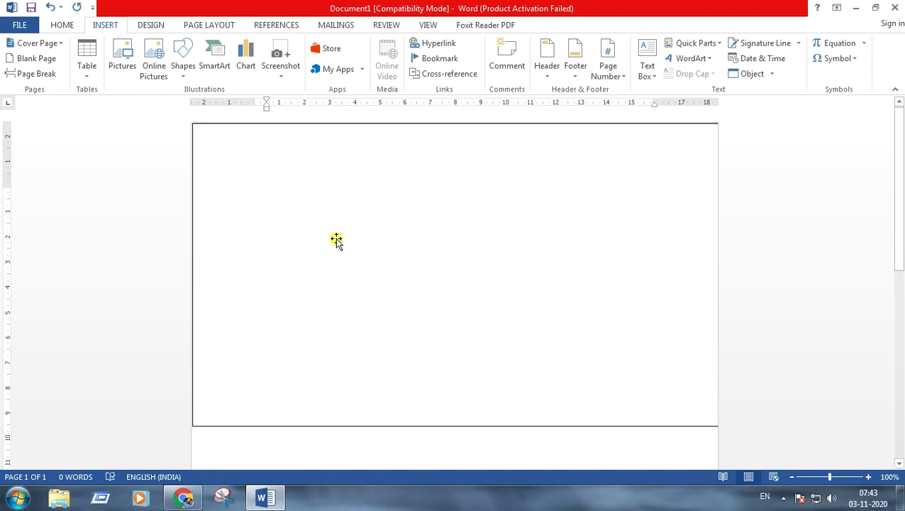
# Step: Add a second full-width rectangle directly below the first one, about 5.2 cm high and 21.1 cm wide
pyautogui.scroll(-2, 347, 248)
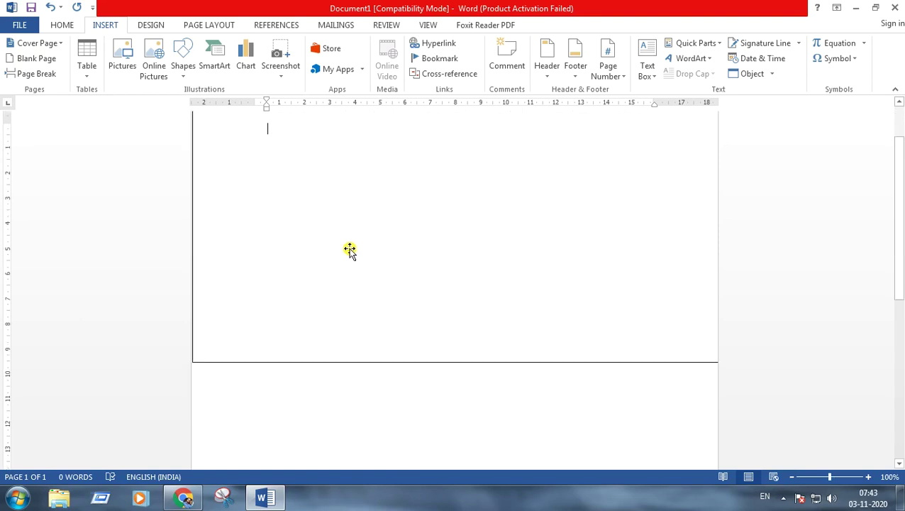
pyautogui.scroll(-2, 350, 250)
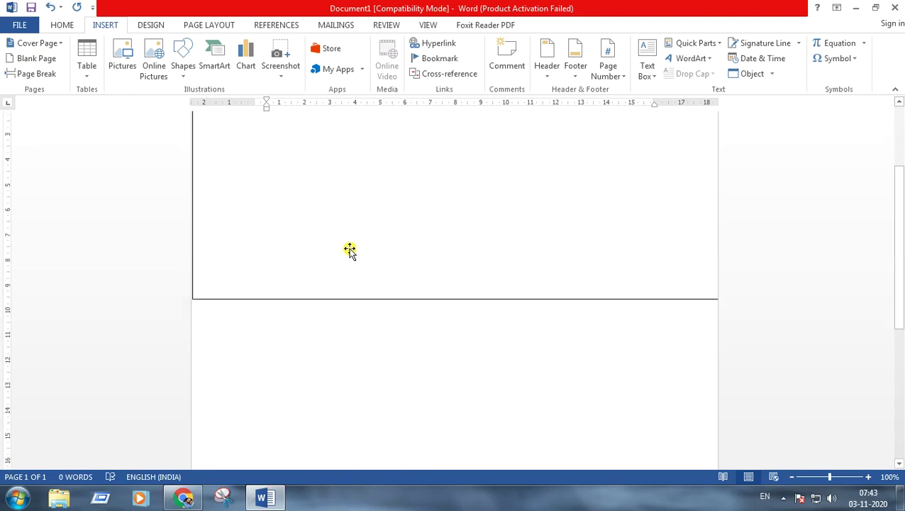
pyautogui.click(181, 80)
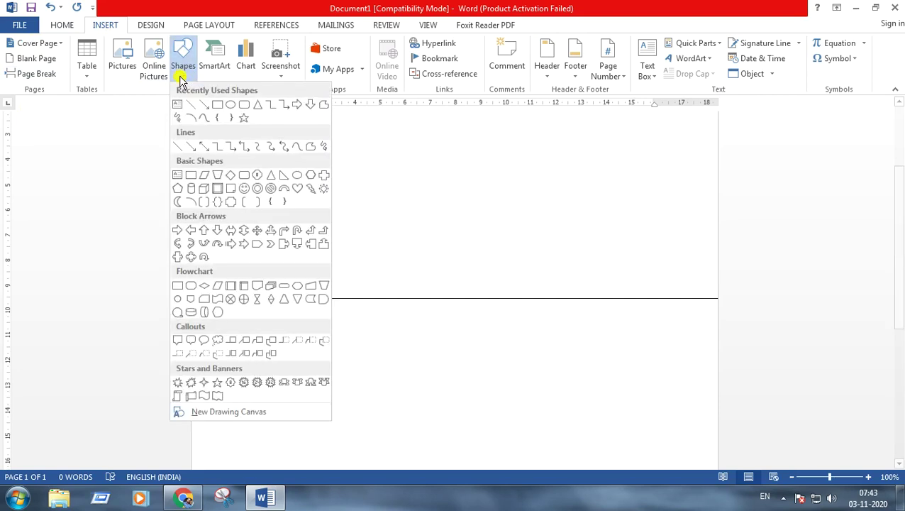
pyautogui.click(217, 106)
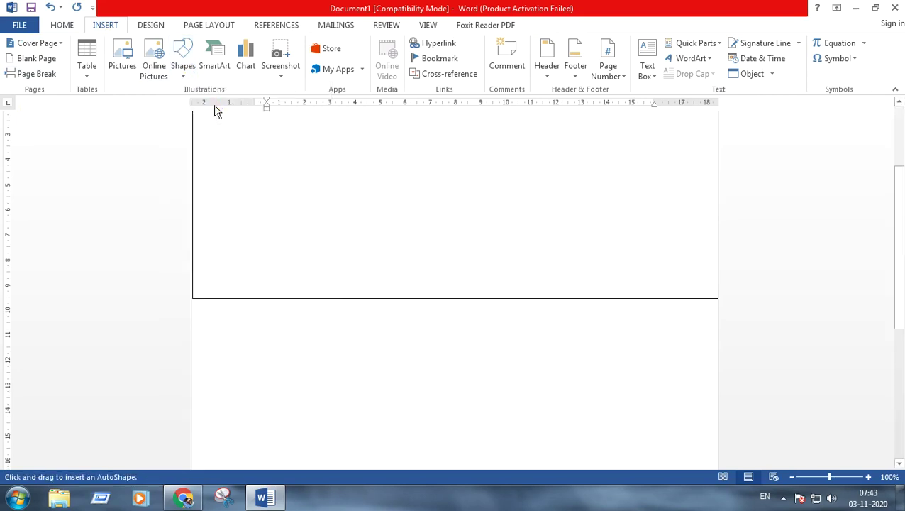
pyautogui.click(196, 302)
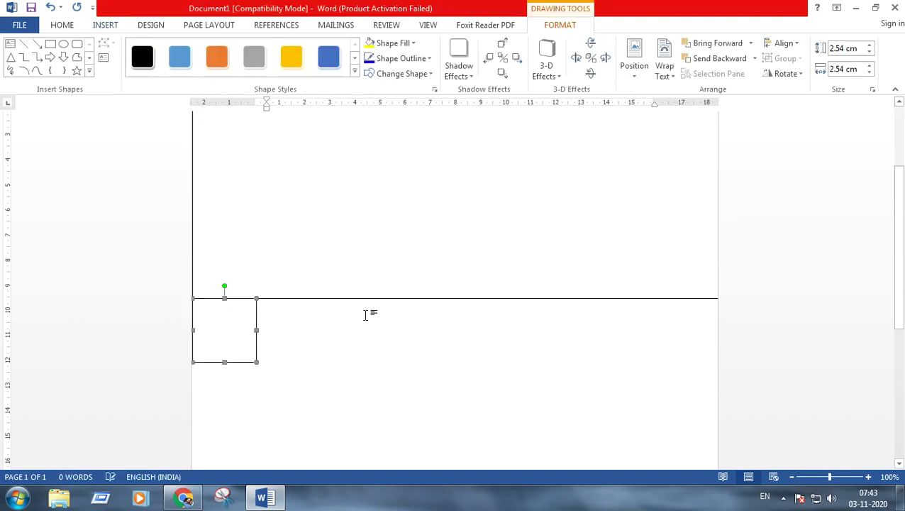
pyautogui.moveTo(256, 362); pyautogui.dragTo(466, 410)
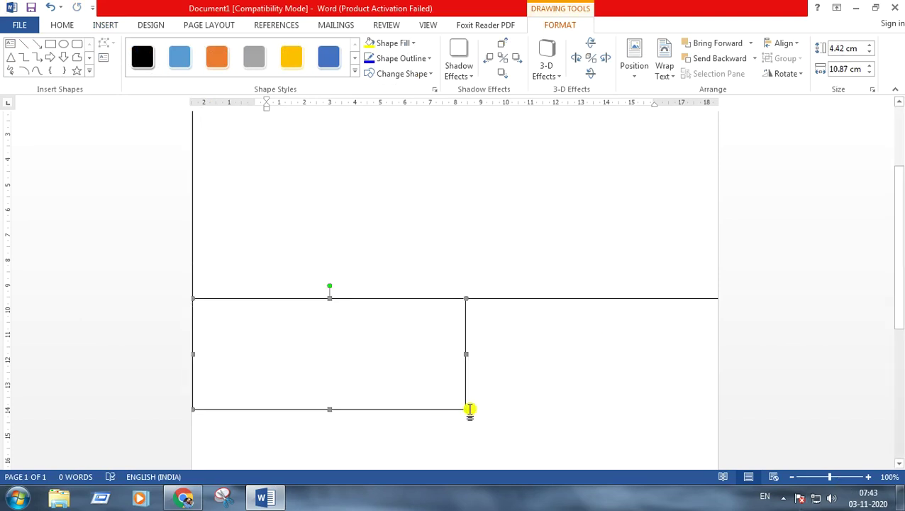
pyautogui.moveTo(466, 410); pyautogui.dragTo(724, 429)
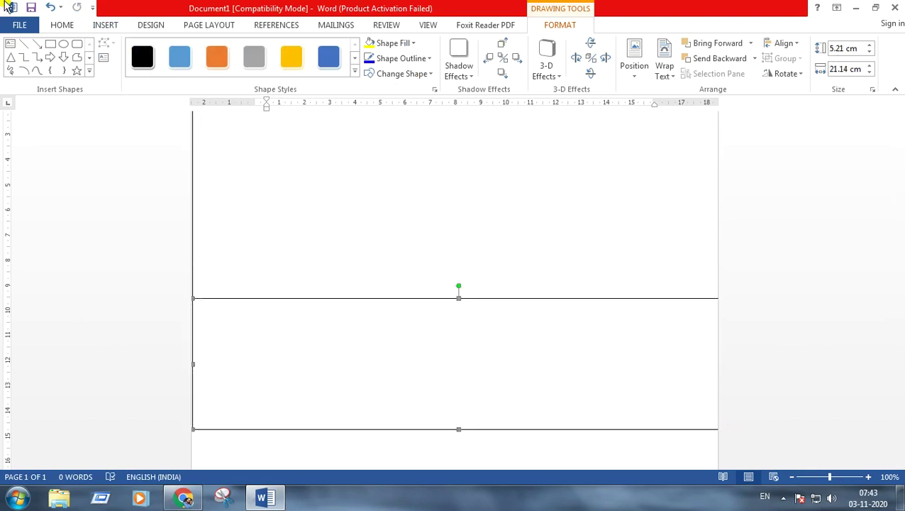
# Step: Draw the house wall as a rectangle about 5.6 cm high and 7 cm wide, standing on the line between the two large rectangles
pyautogui.scroll(3, 576, 236)
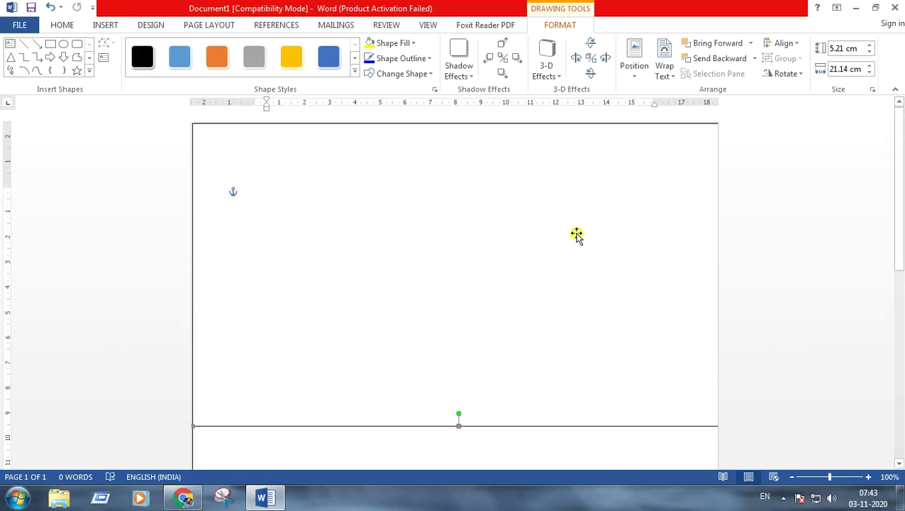
pyautogui.click(102, 27)
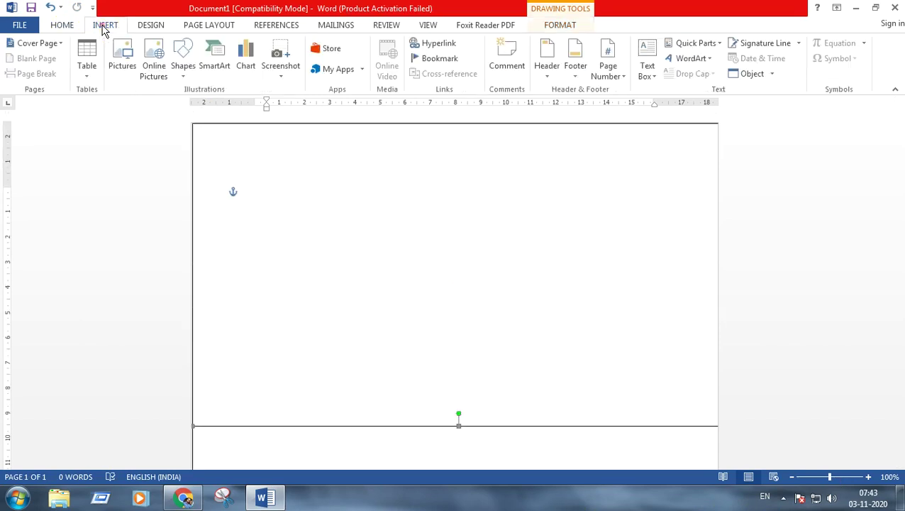
pyautogui.click(183, 78)
pyautogui.click(219, 107)
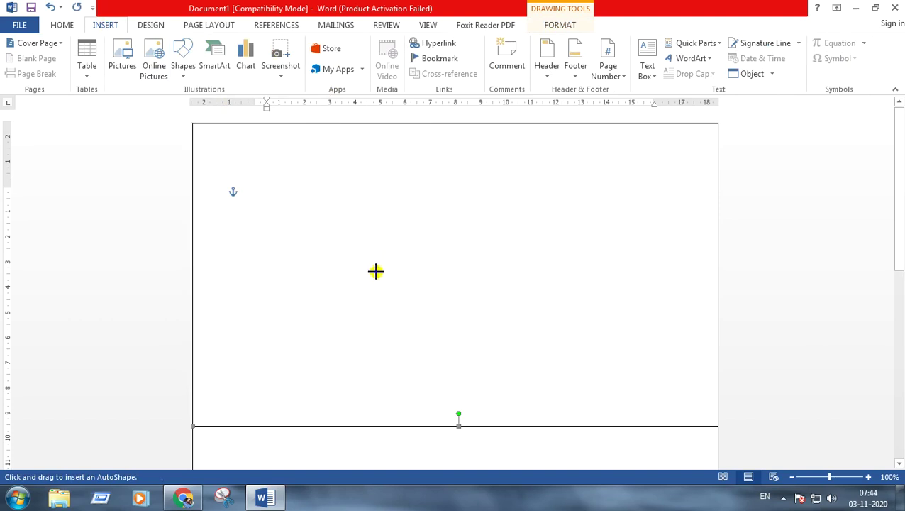
pyautogui.moveTo(381, 279)
pyautogui.mouseDown()
pyautogui.moveTo(434, 311)
pyautogui.moveTo(501, 412)
pyautogui.moveTo(560, 424)
pyautogui.mouseUp()
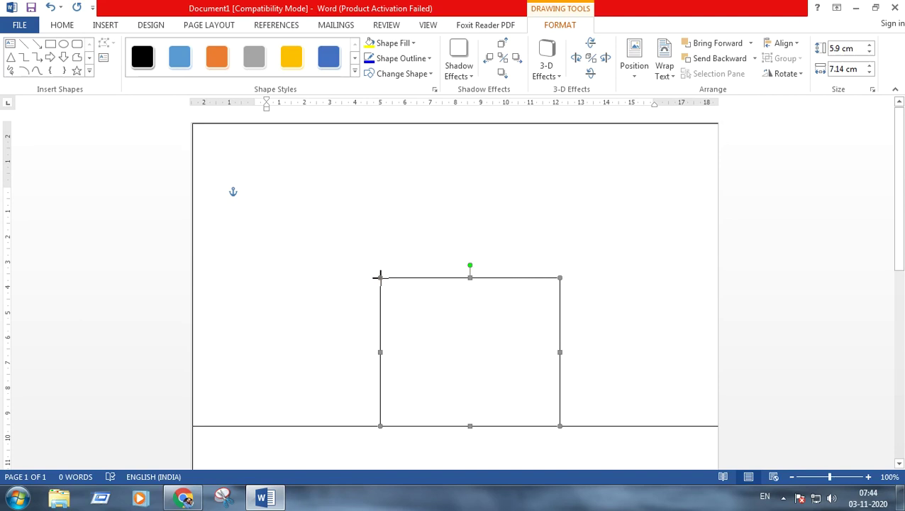
pyautogui.moveTo(380, 277); pyautogui.dragTo(384, 286)
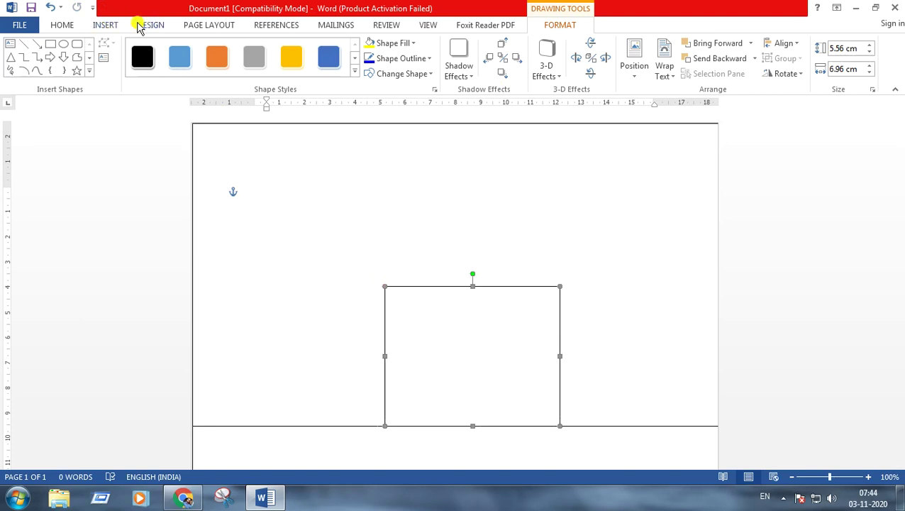
# Step: Draw a door rectangle about 3.9 cm high and 1.9 cm wide at the bottom centre of the house wall
pyautogui.click(107, 26)
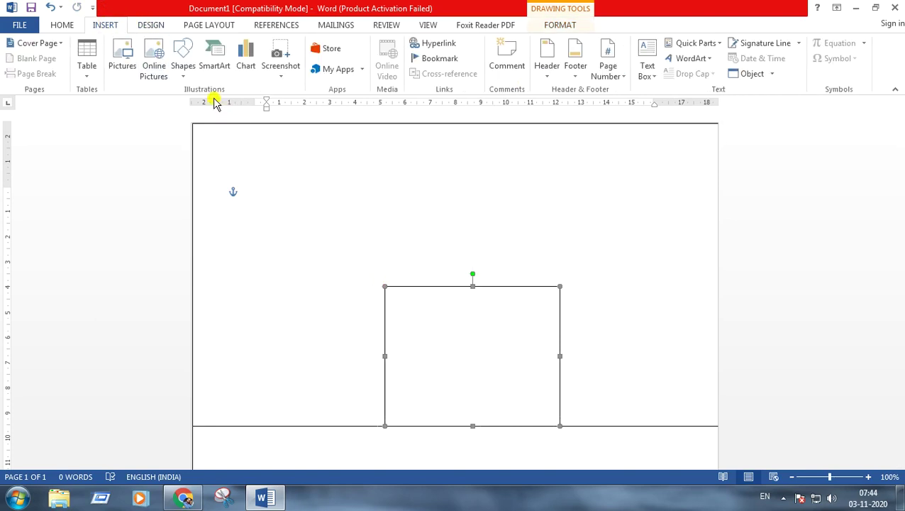
pyautogui.click(186, 75)
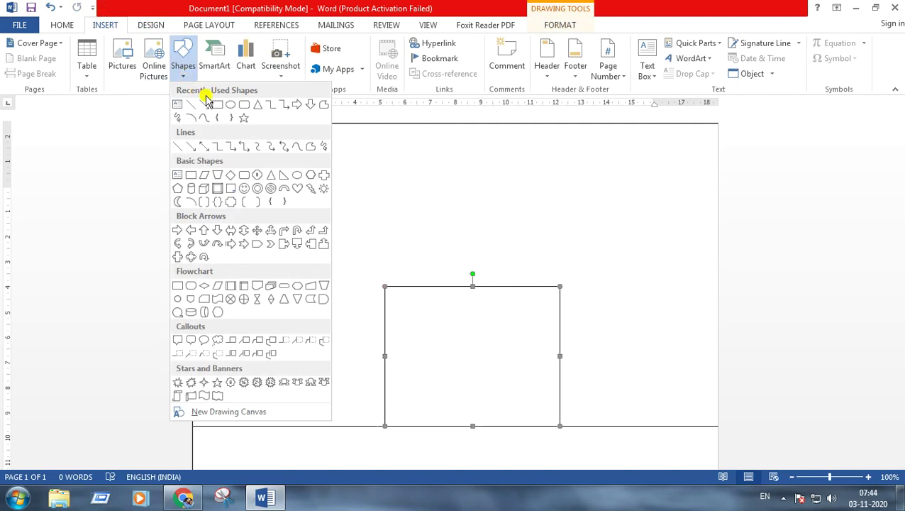
pyautogui.click(217, 107)
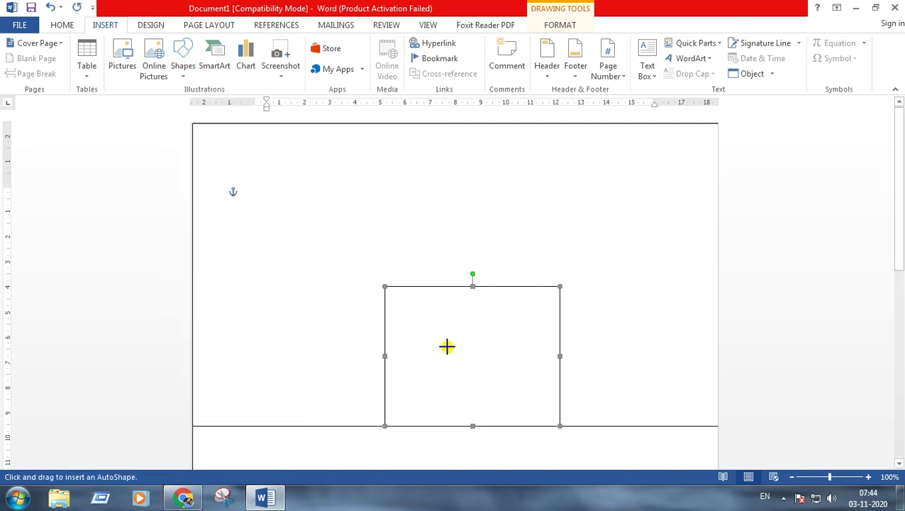
pyautogui.moveTo(451, 328); pyautogui.dragTo(499, 425)
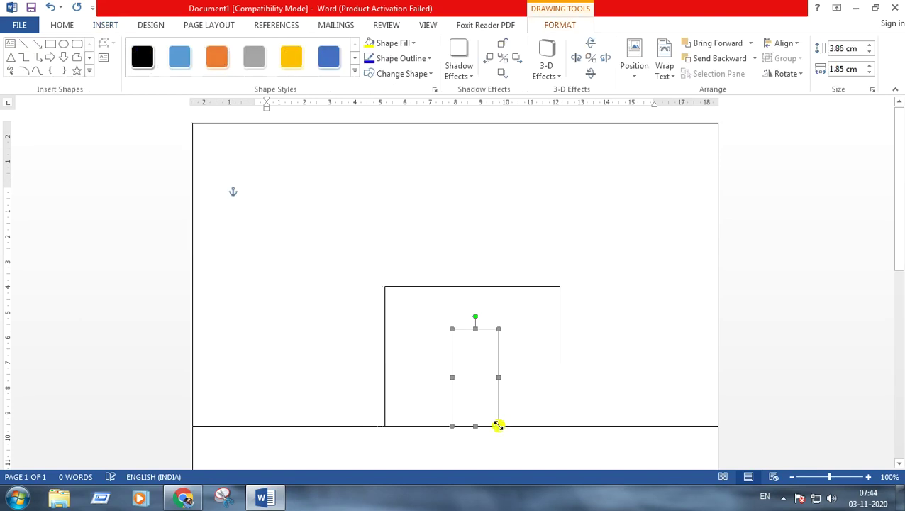
# Step: Draw a window rectangle about 1.2 cm high and 1.4 cm wide on the wall, left of the door
pyautogui.click(104, 29)
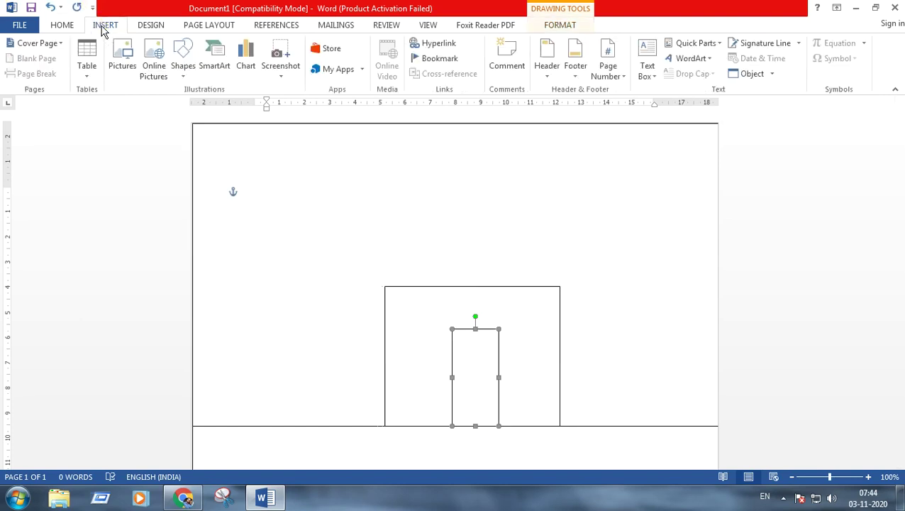
pyautogui.click(183, 75)
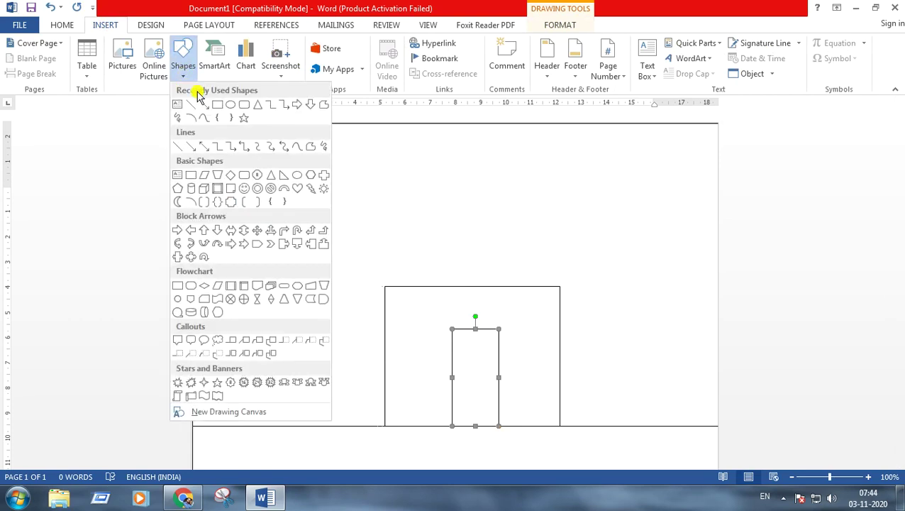
pyautogui.click(219, 106)
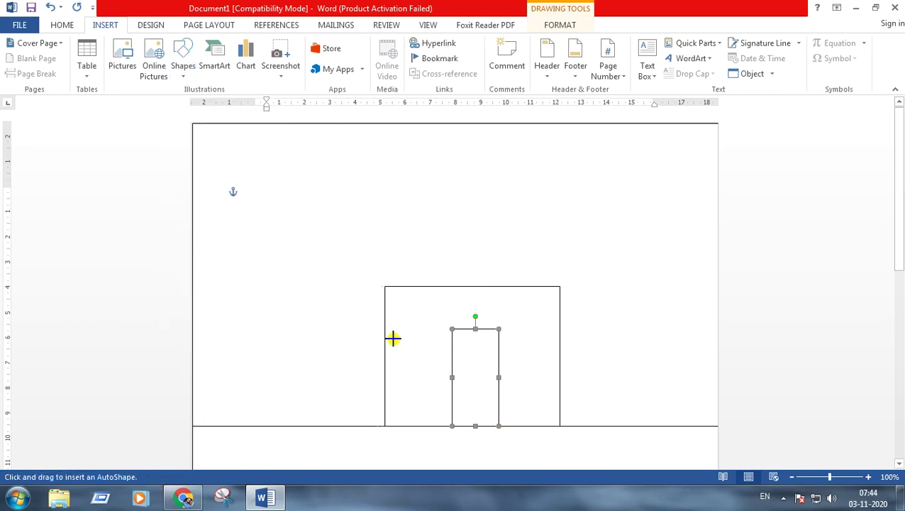
pyautogui.moveTo(397, 328); pyautogui.dragTo(432, 359)
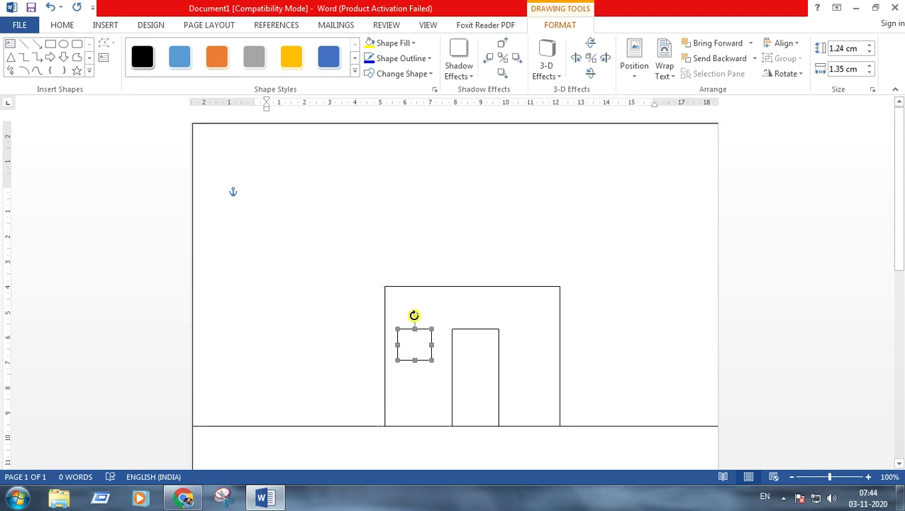
# Step: Try rotating the window rectangle, and undo the rotation
pyautogui.moveTo(415, 316); pyautogui.dragTo(417, 345)
pyautogui.click(432, 331)
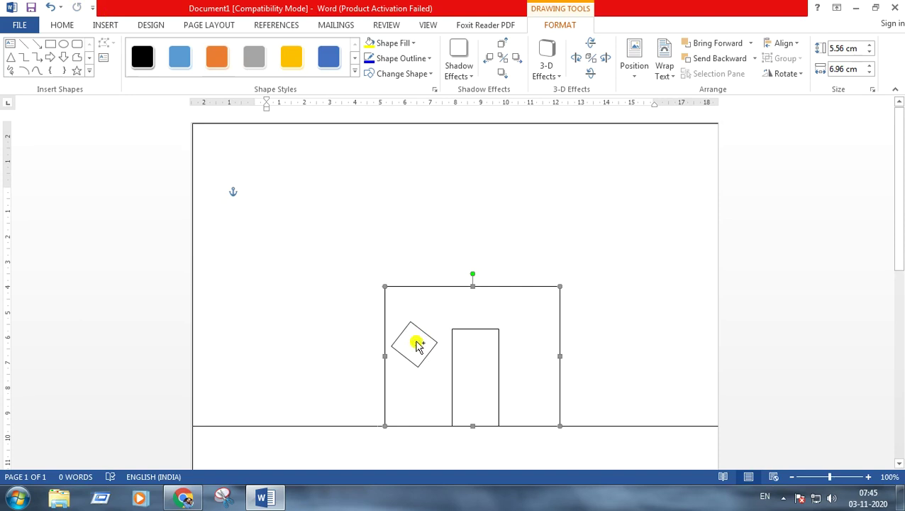
pyautogui.hotkey('ctrl', 'z')
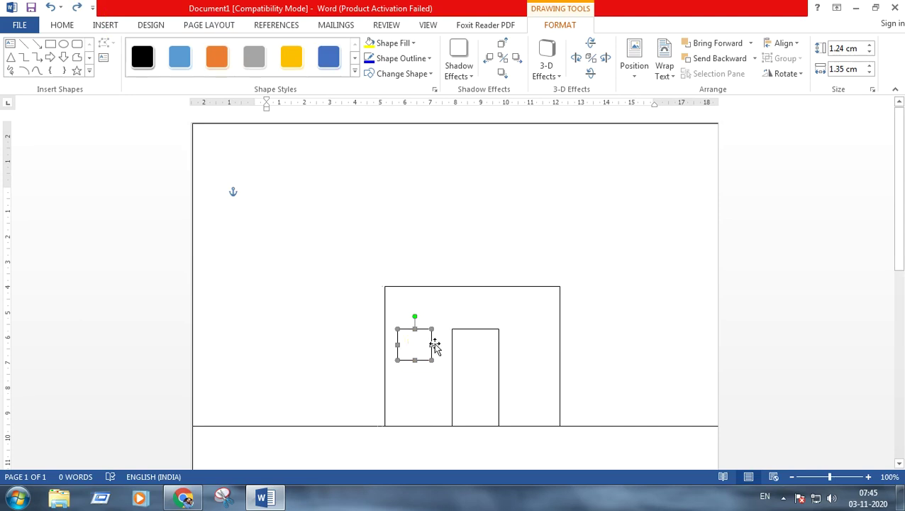
# Step: Duplicate the window and place the copy on the wall right of the door, level with the original
pyautogui.click(420, 338)
pyautogui.moveTo(413, 344)
pyautogui.mouseDown()
pyautogui.moveTo(415, 360)
pyautogui.moveTo(415, 344)
pyautogui.mouseUp()
pyautogui.hotkey('ctrl', 'v')
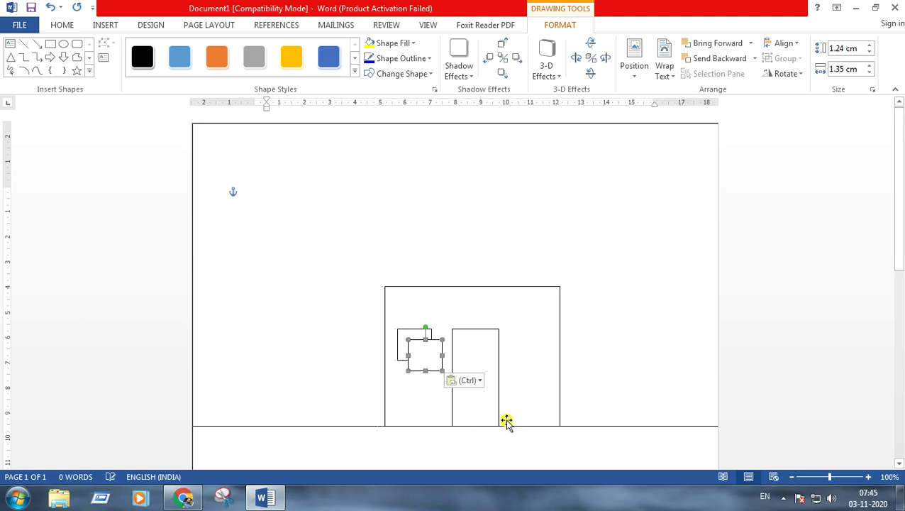
pyautogui.moveTo(425, 358); pyautogui.dragTo(534, 344)
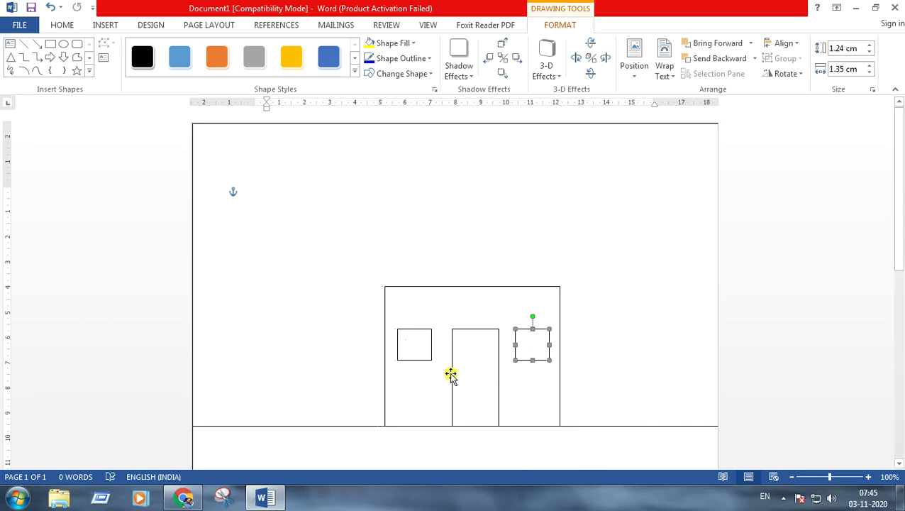
# Step: Nudge the window left of the door slightly down and to the right
pyautogui.click(414, 343)
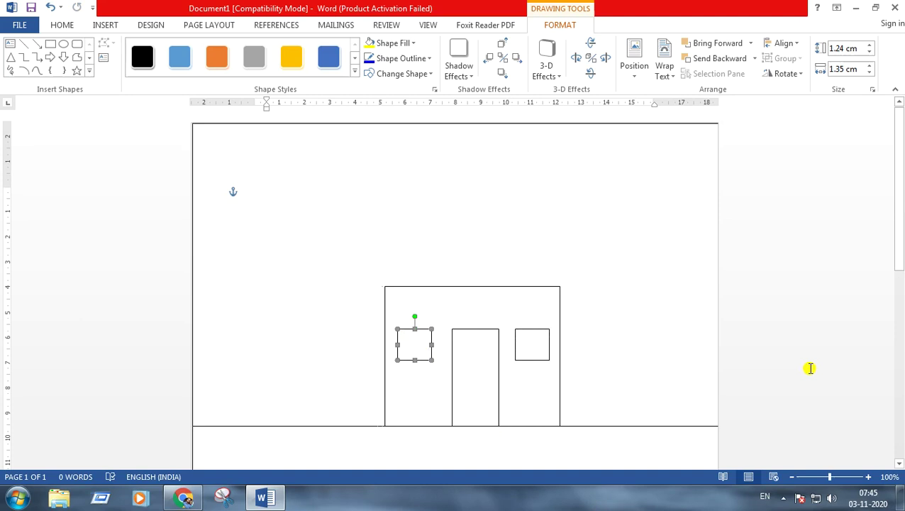
pyautogui.press('Down')
pyautogui.press('Down')
pyautogui.press('Down')
pyautogui.press('Down')
pyautogui.press('Right')
pyautogui.press('Right')
pyautogui.press('Right')
pyautogui.press('Right')
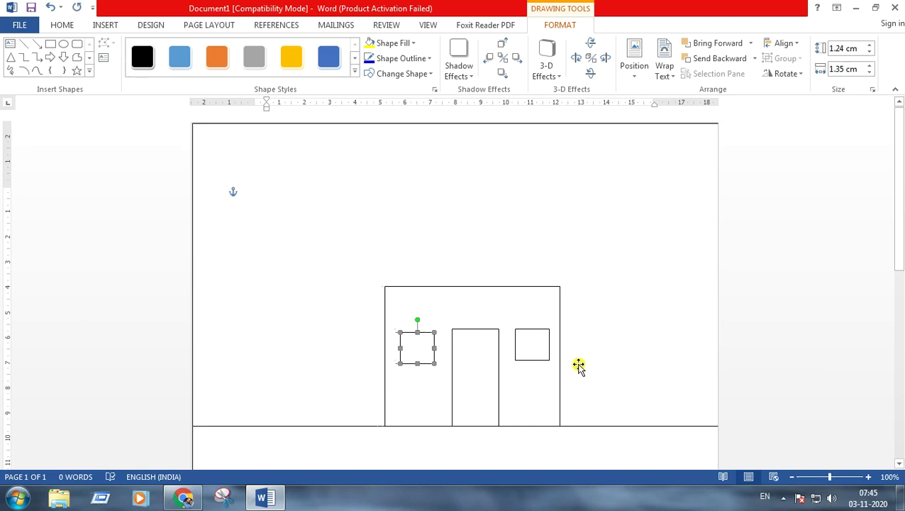
# Step: Nudge the window right of the door slightly down
pyautogui.click(520, 344)
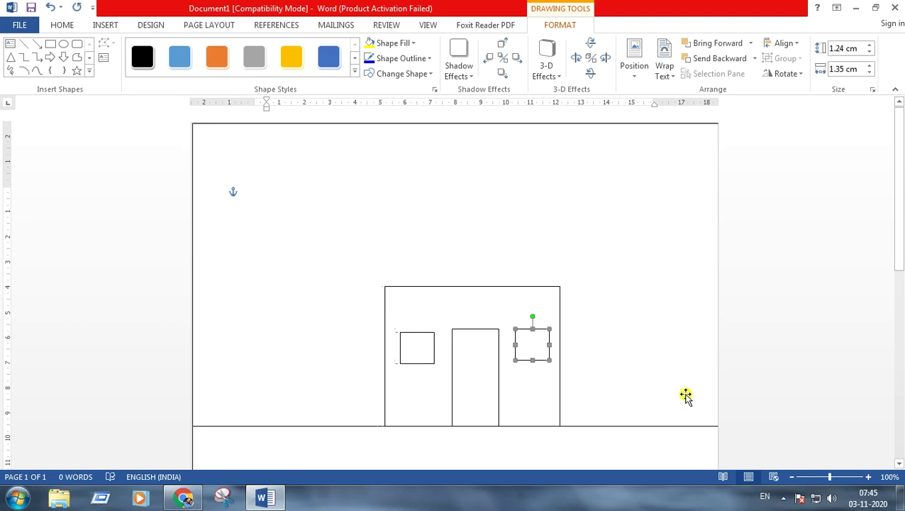
pyautogui.press('Down')
pyautogui.press('Down')
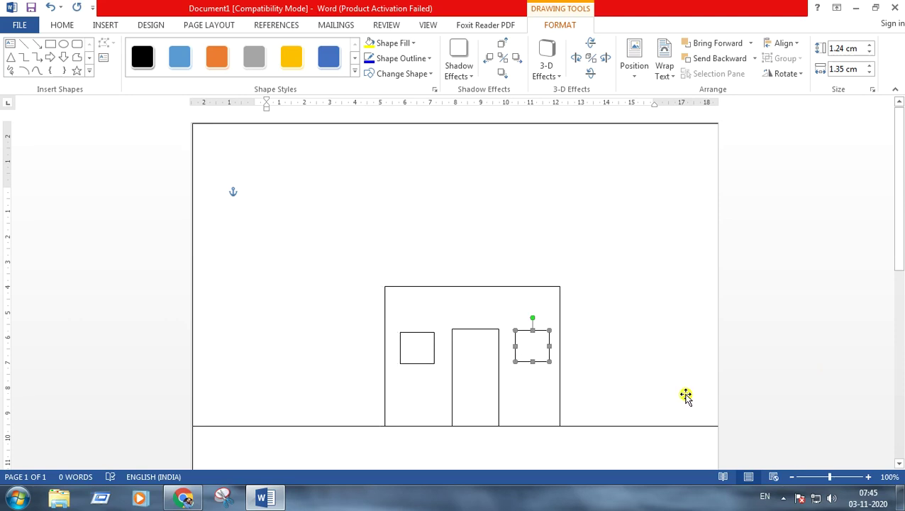
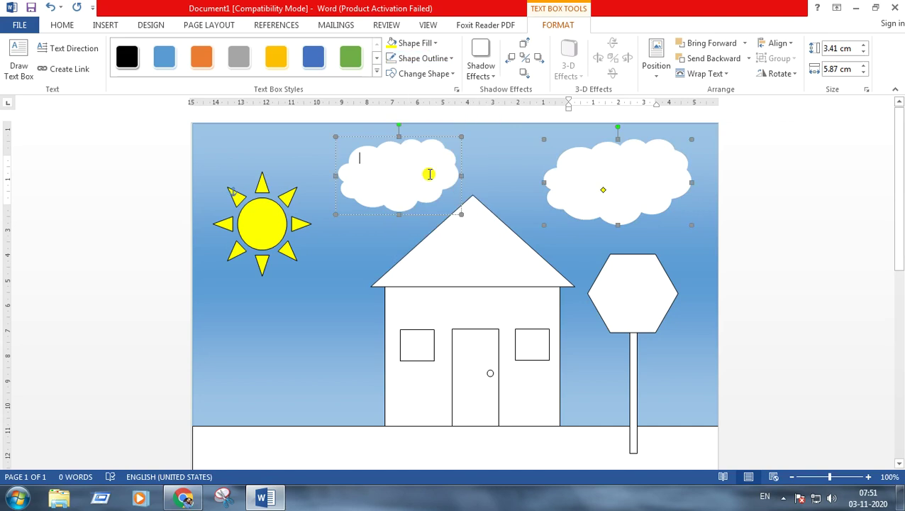
# Step: Fill the triangular roof with the darkest brown shade of the orange theme colour
pyautogui.click(436, 176)
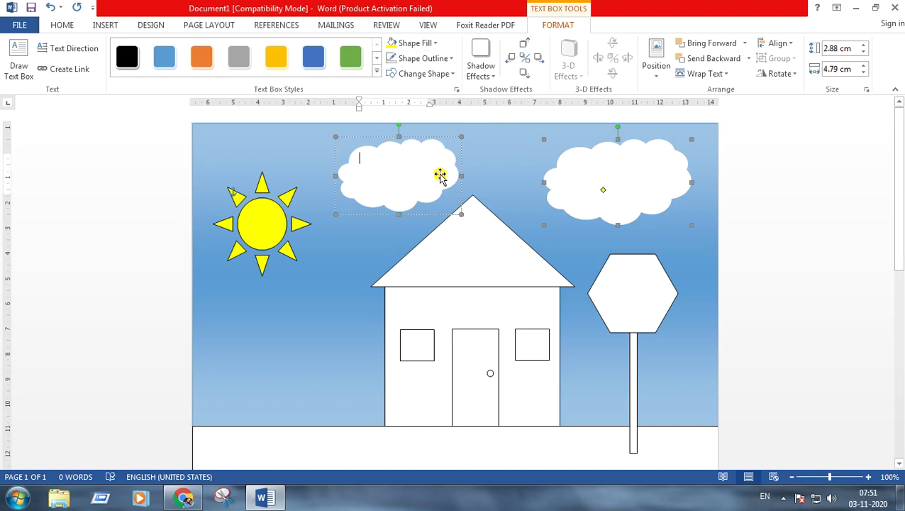
pyautogui.click(485, 254)
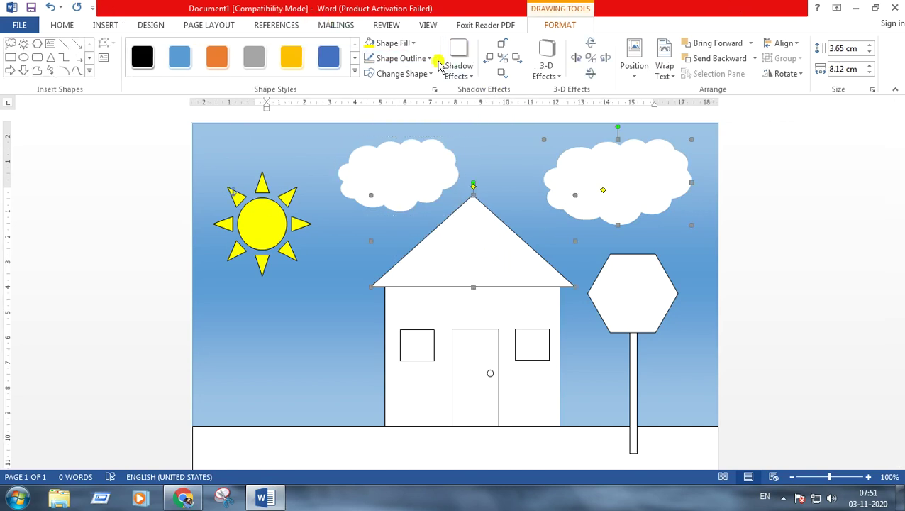
pyautogui.click(413, 45)
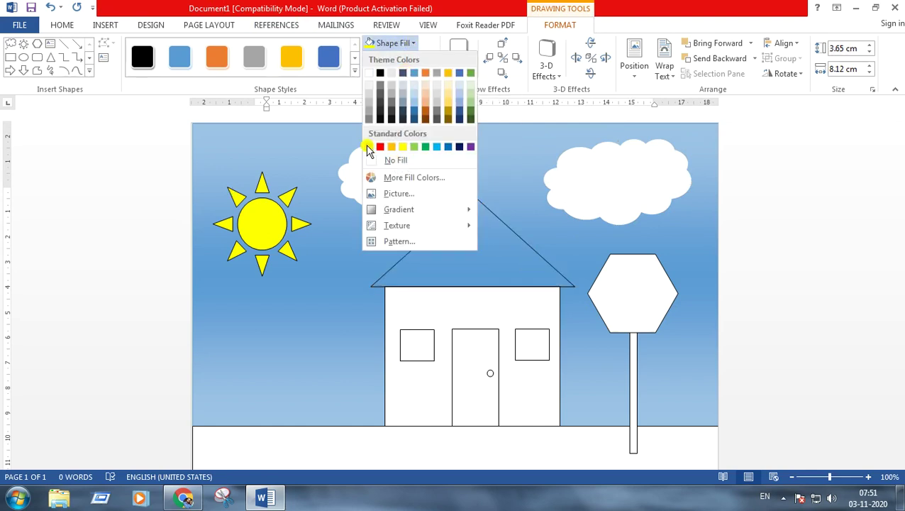
pyautogui.click(425, 121)
pyautogui.click(424, 181)
# Step: Fill the door with the orange-brown theme colour, one shade lighter than the roof
pyautogui.click(469, 343)
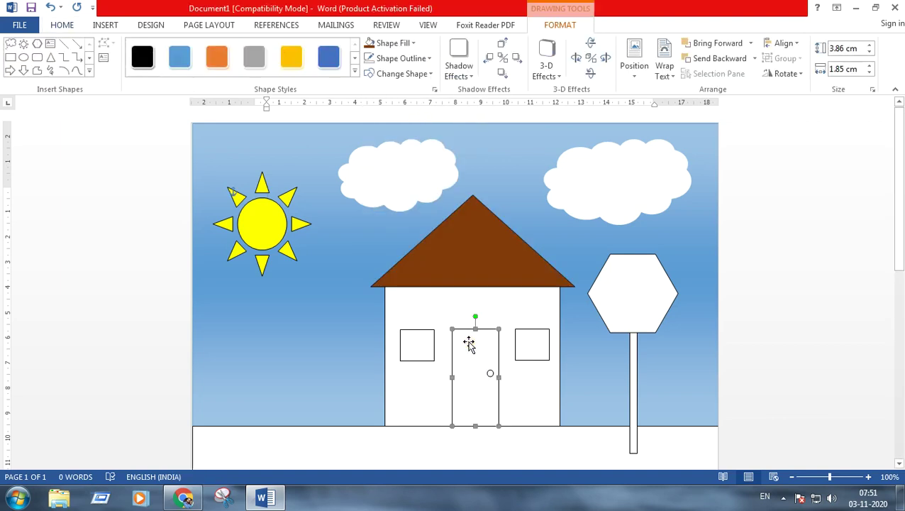
pyautogui.click(416, 46)
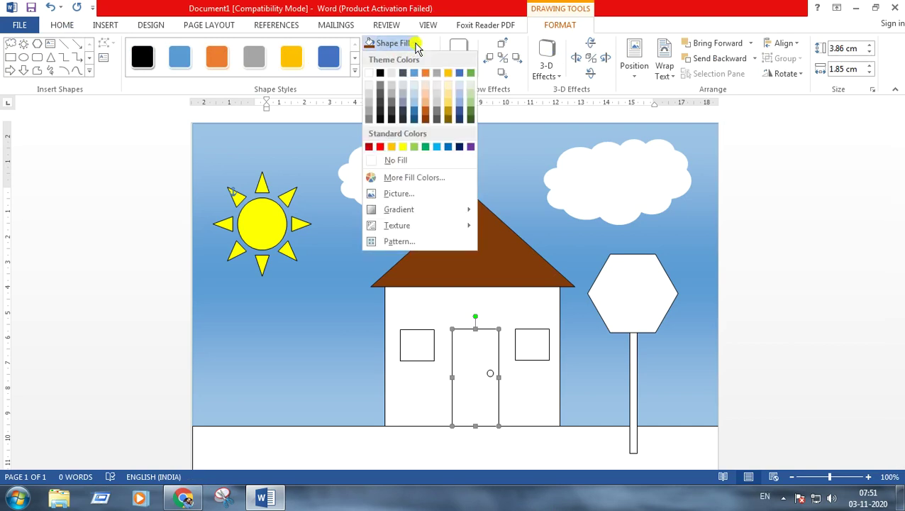
pyautogui.click(425, 113)
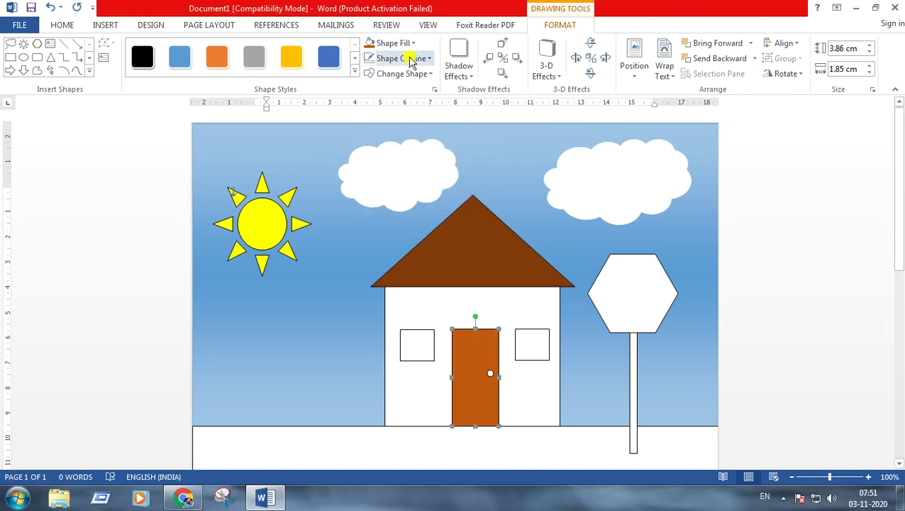
# Step: Fill both house windows with standard yellow
pyautogui.click(413, 346)
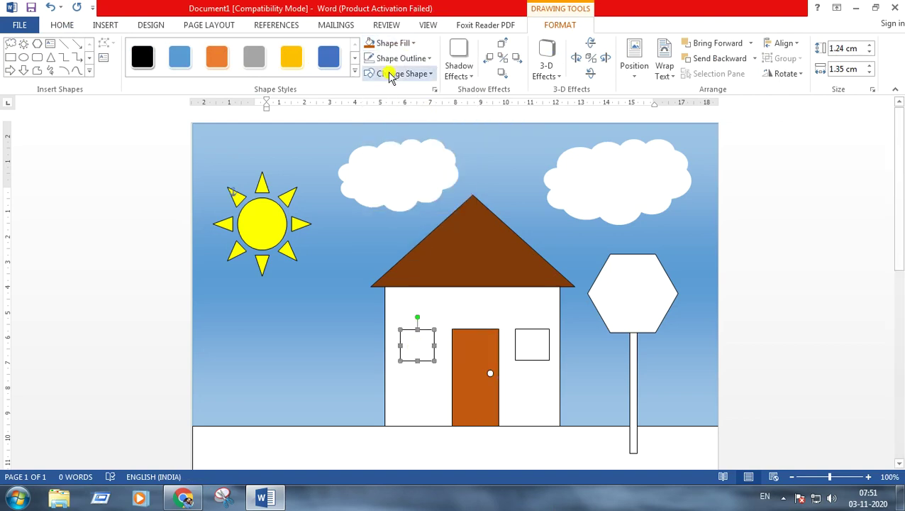
pyautogui.click(408, 44)
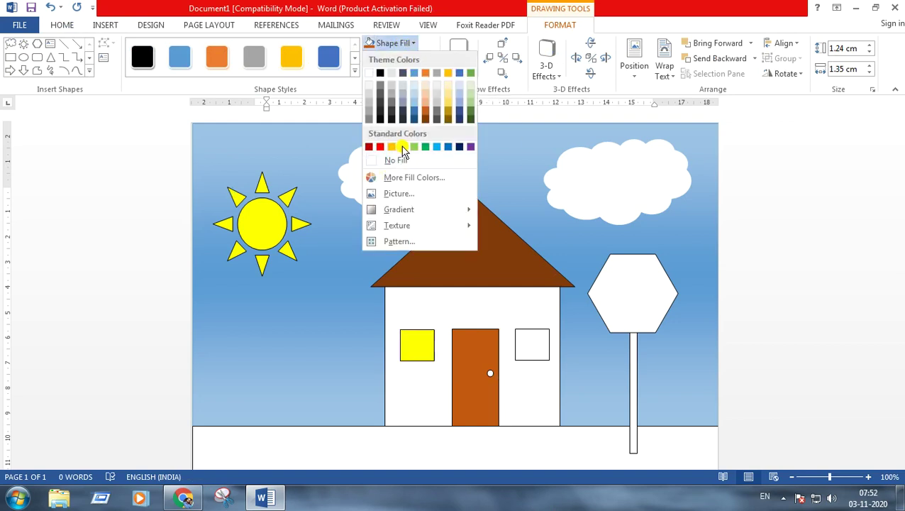
pyautogui.click(400, 141)
pyautogui.click(532, 345)
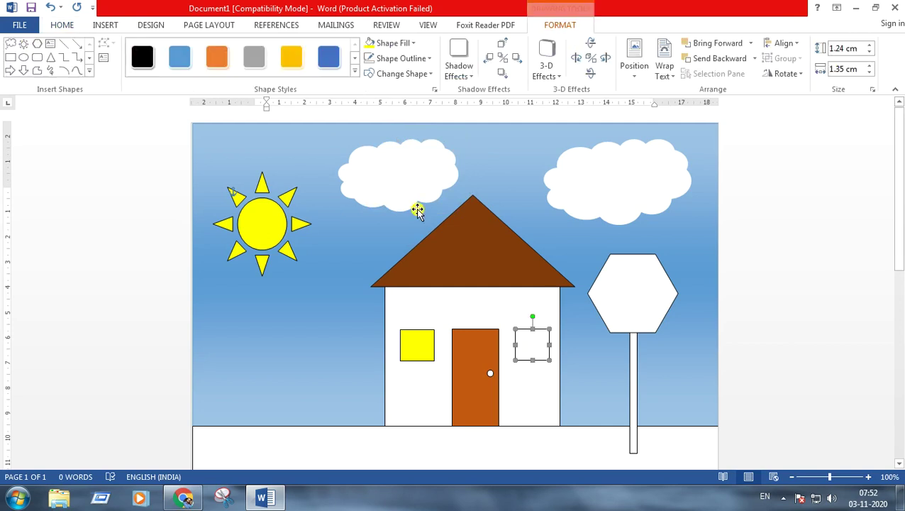
pyautogui.click(370, 48)
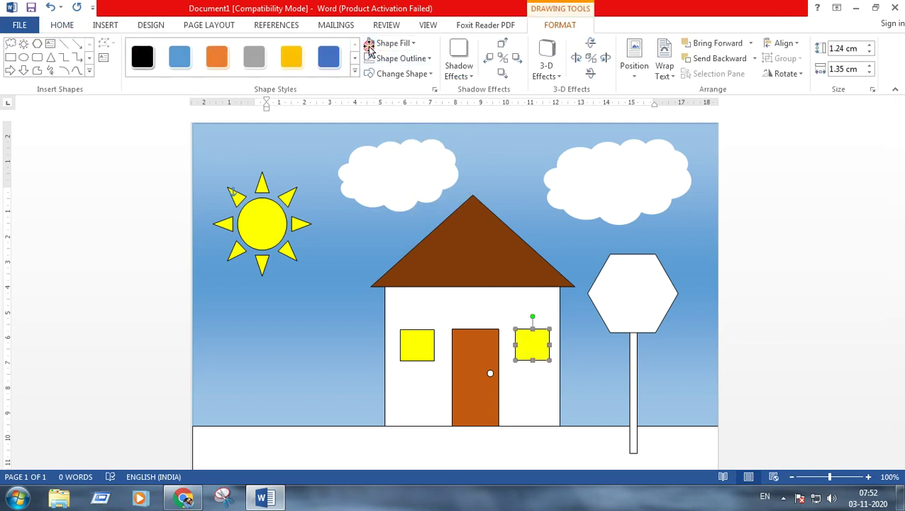
# Step: Fill the house wall with a light yellow picked from the additional fill colours
pyautogui.click(429, 313)
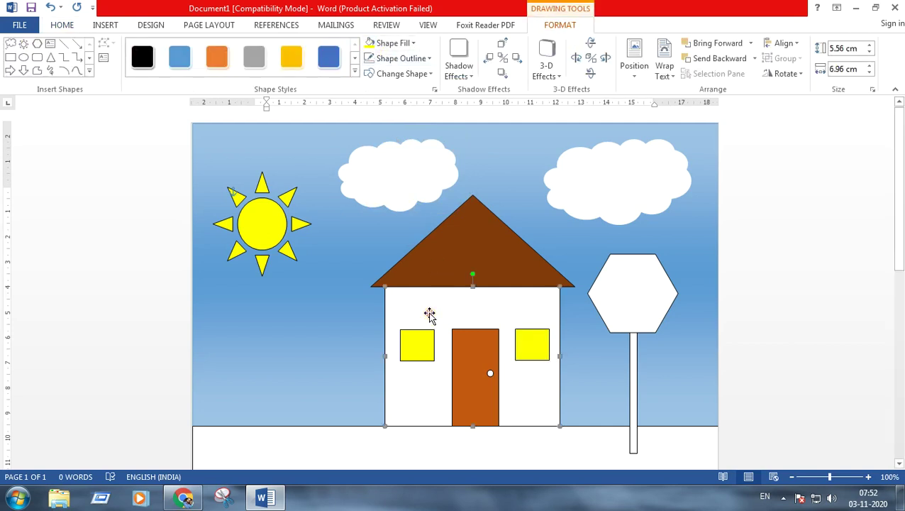
pyautogui.click(412, 42)
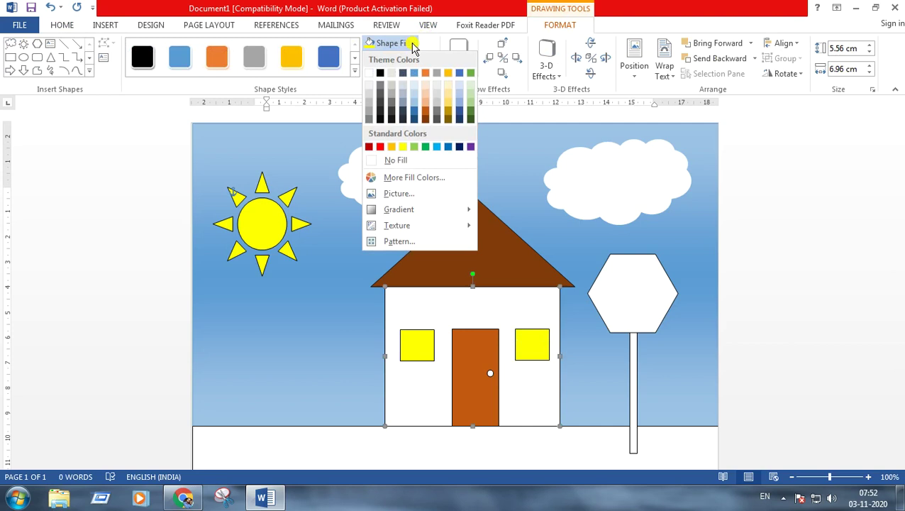
pyautogui.click(408, 177)
pyautogui.click(406, 177)
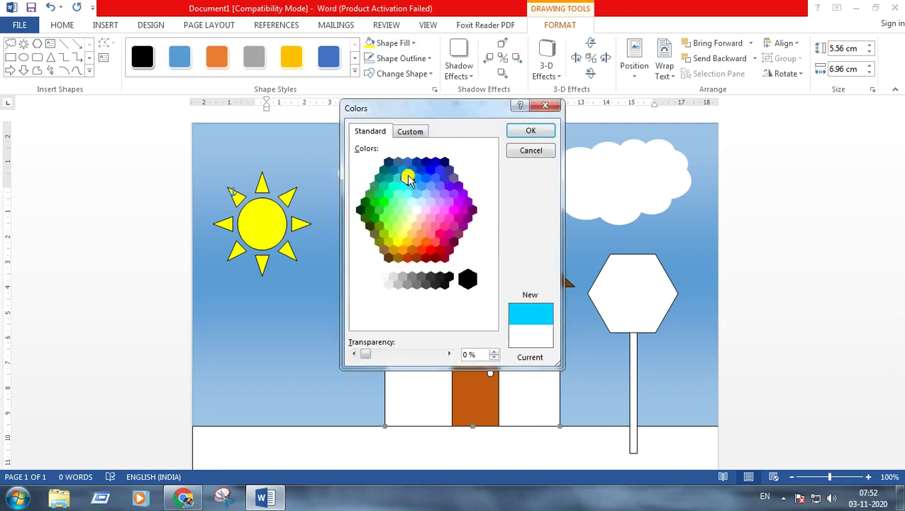
pyautogui.click(406, 225)
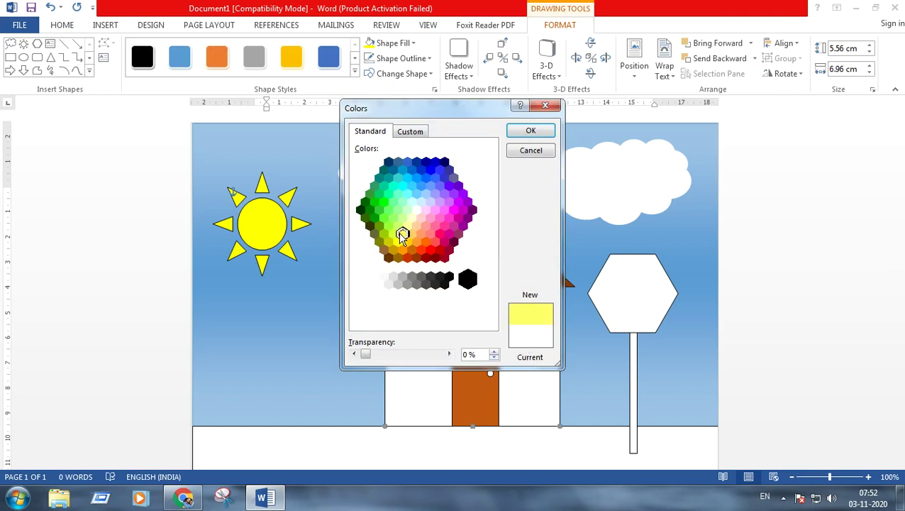
pyautogui.doubleClick(402, 236)
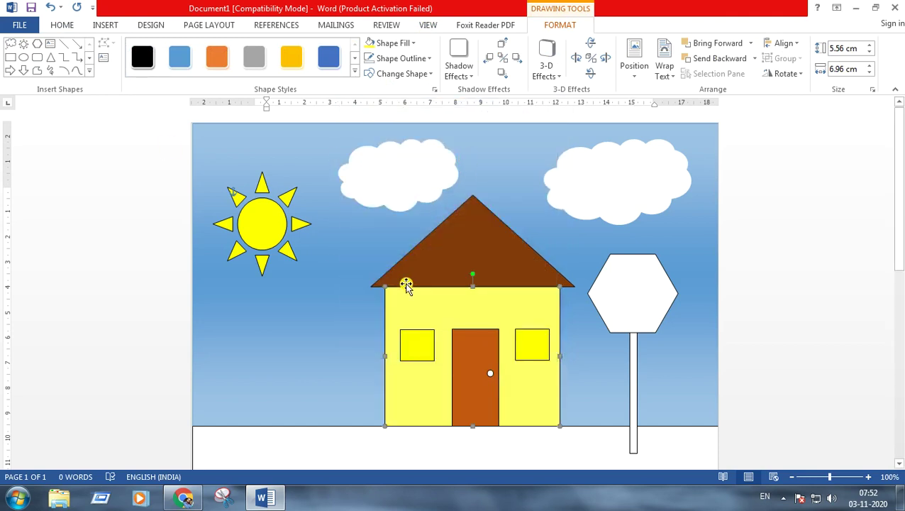
# Step: Fill the hexagonal road sign with standard red
pyautogui.click(642, 288)
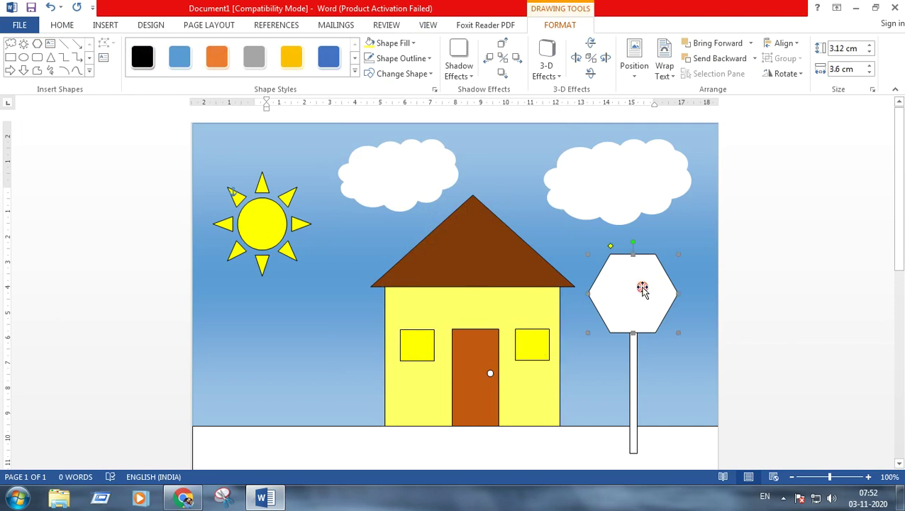
pyautogui.click(413, 44)
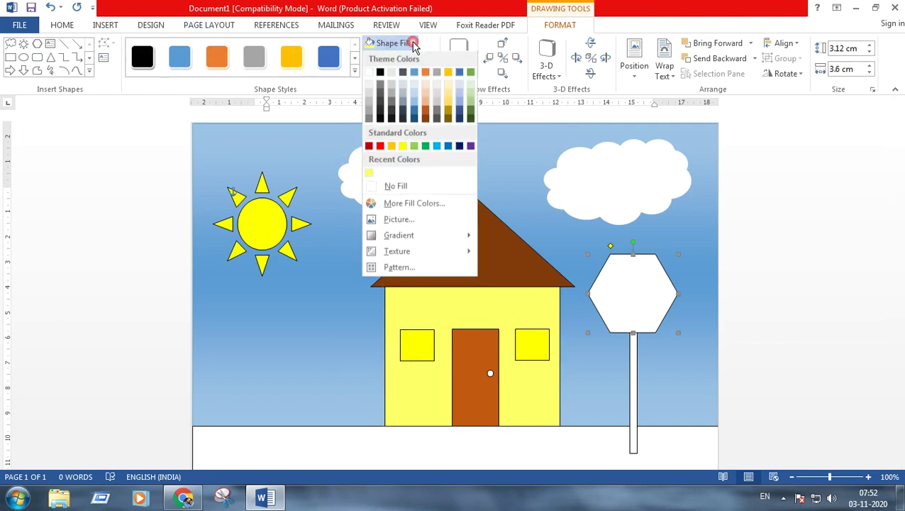
pyautogui.click(369, 147)
pyautogui.click(376, 151)
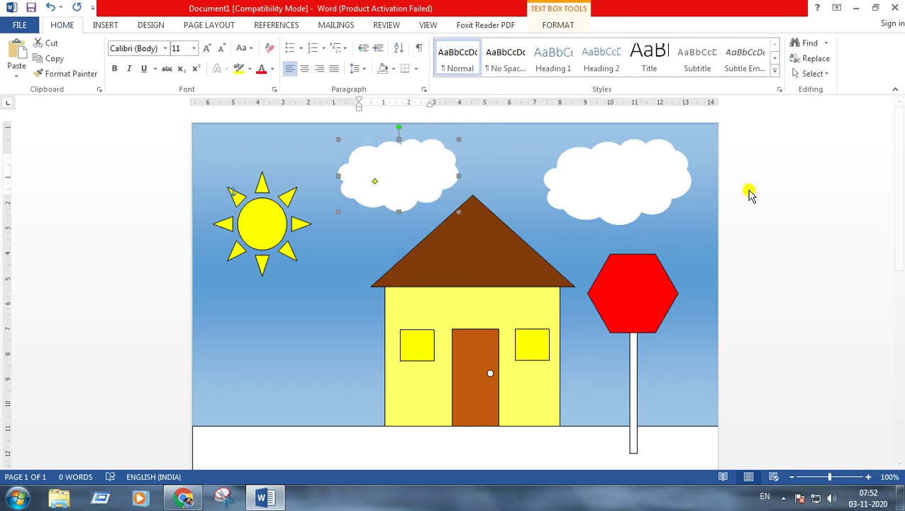
# Step: Fill the road sign's pole with the same orange-brown theme colour as the door
pyautogui.click(629, 390)
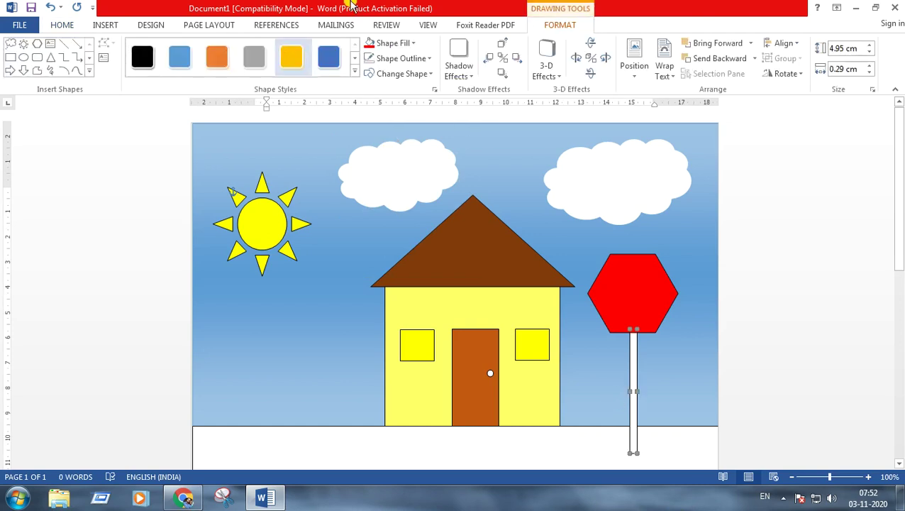
pyautogui.click(414, 46)
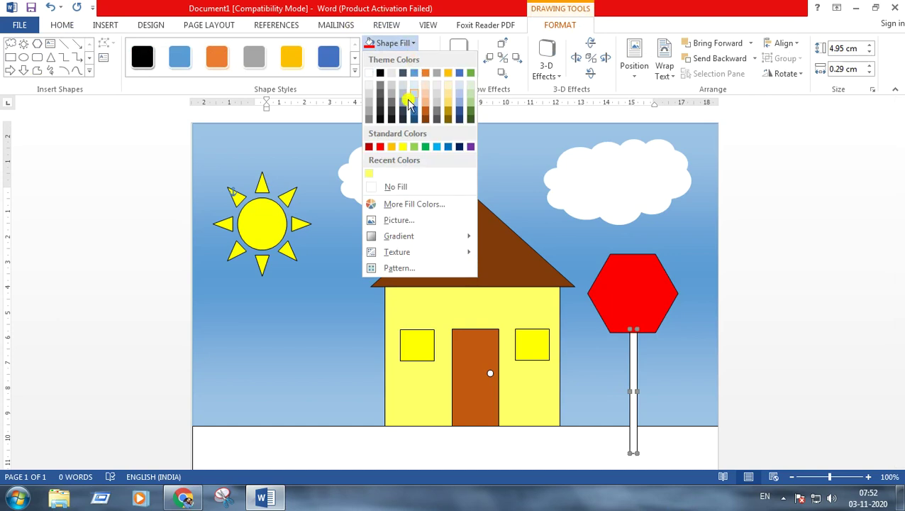
pyautogui.click(425, 116)
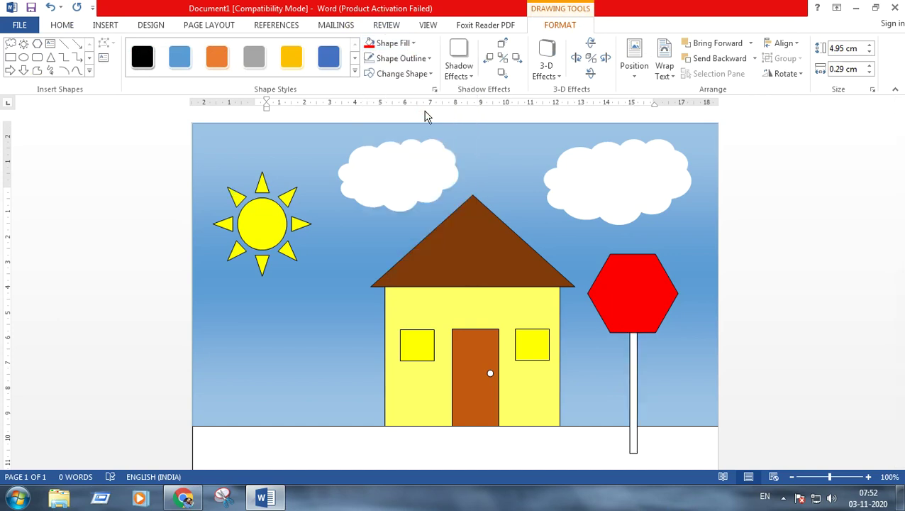
pyautogui.doubleClick(424, 108)
pyautogui.click(569, 57)
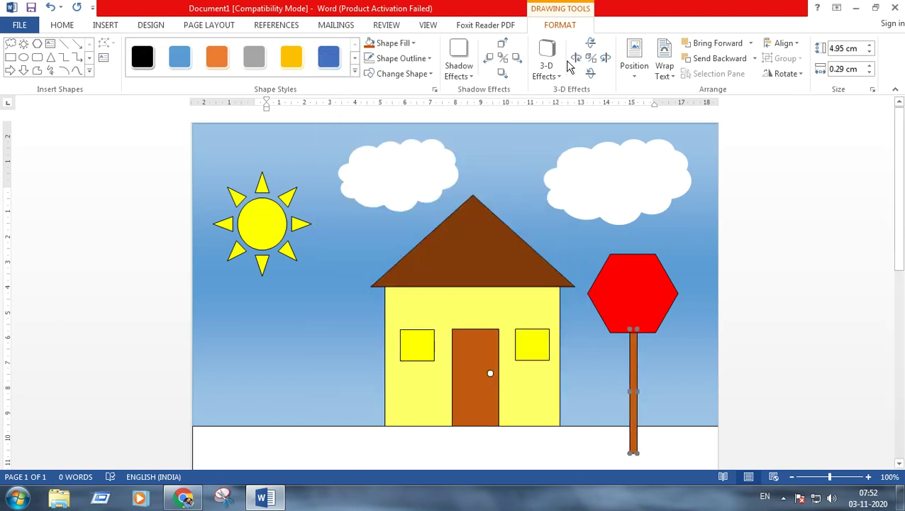
# Step: Fill the large road rectangle below the house with Black, Text 1, Lighter 15%
pyautogui.scroll(-3, 543, 227)
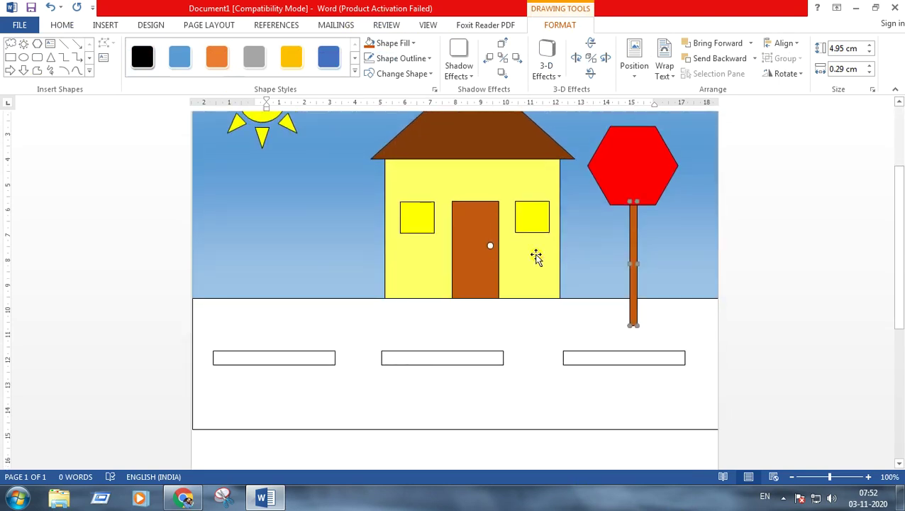
pyautogui.click(348, 314)
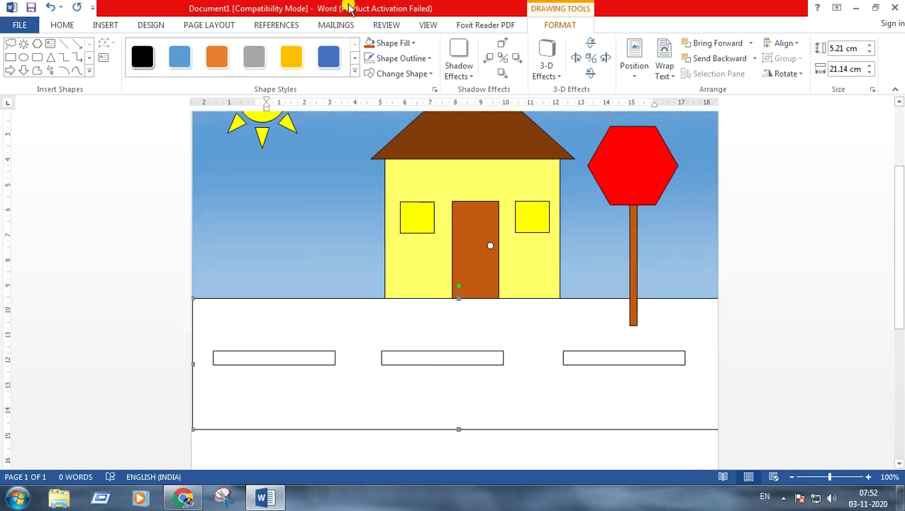
pyautogui.click(414, 44)
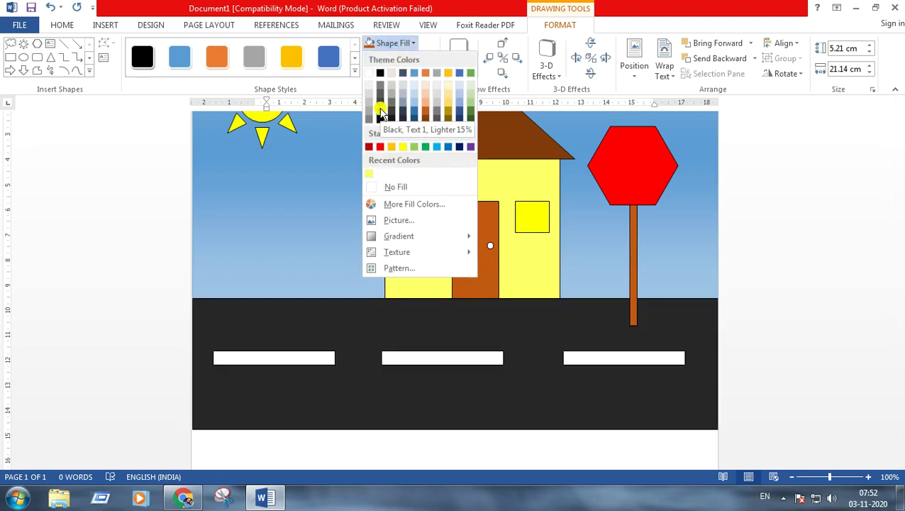
pyautogui.click(380, 107)
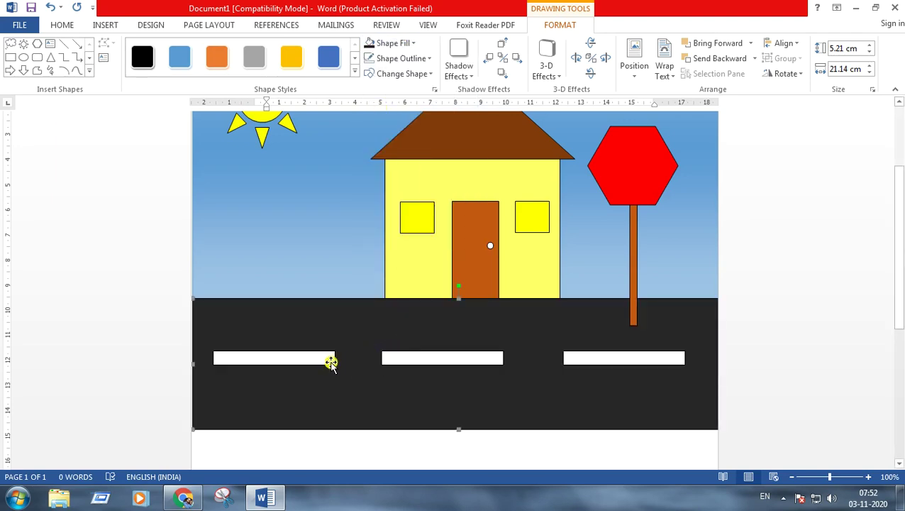
# Step: Remove the outlines from the left and middle white stripes on the road
pyautogui.click(326, 360)
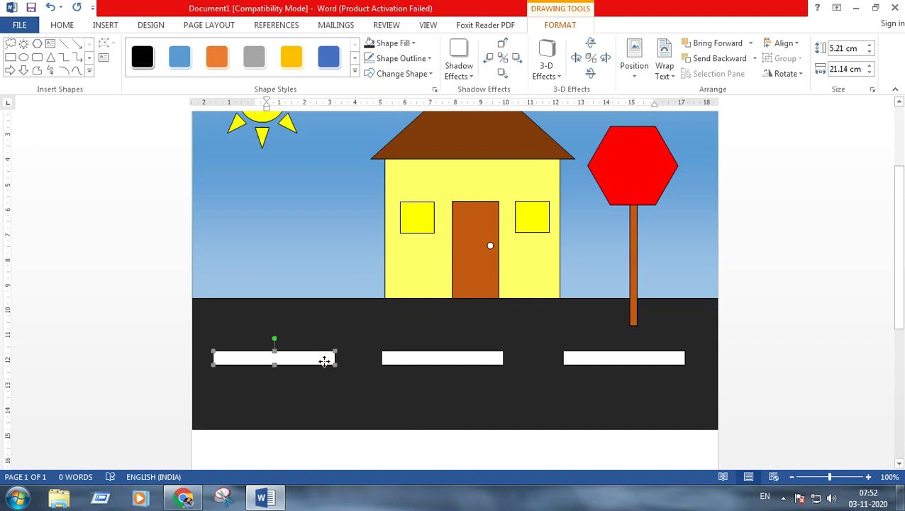
pyautogui.click(429, 59)
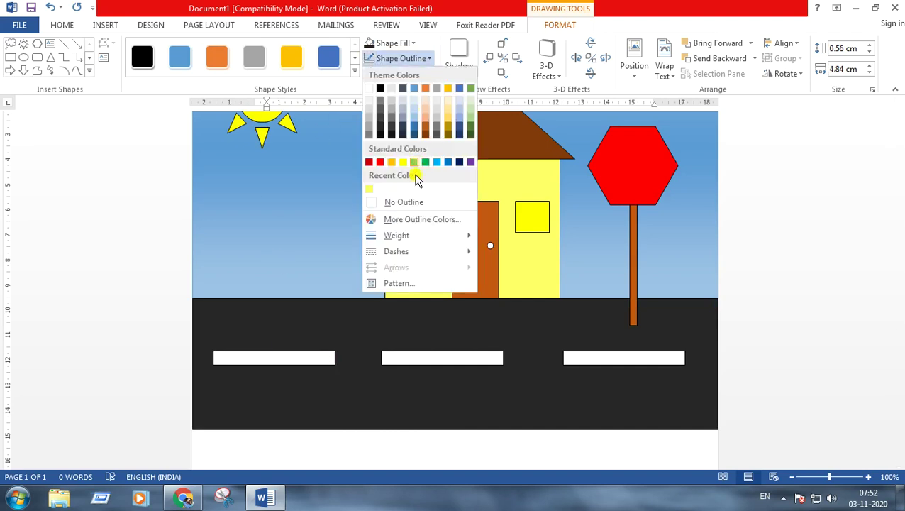
pyautogui.click(407, 204)
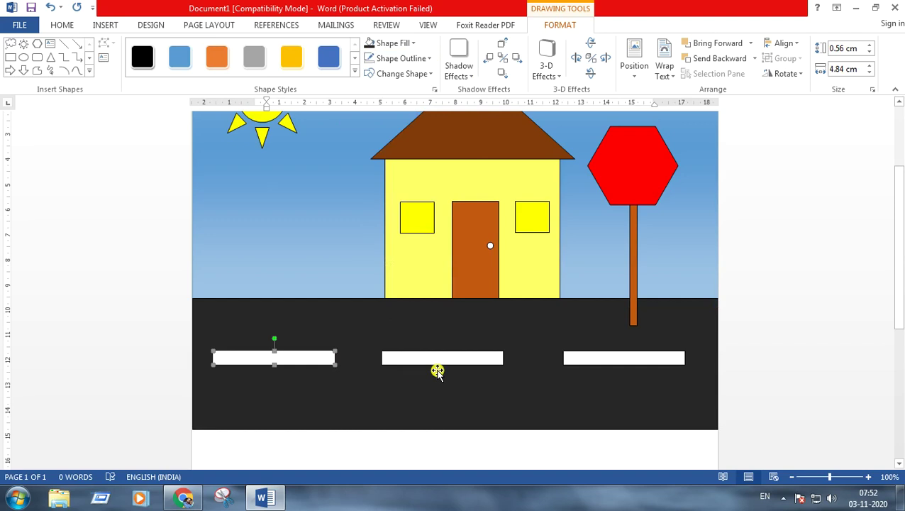
pyautogui.click(439, 361)
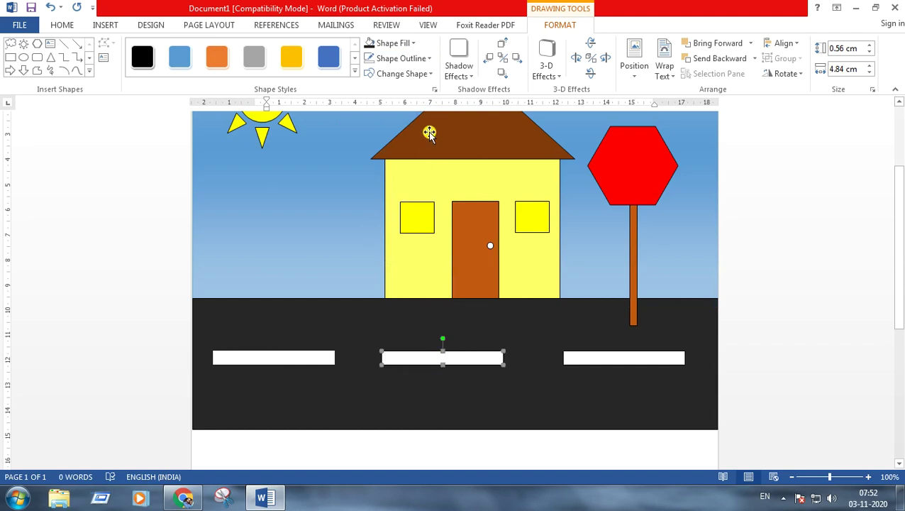
pyautogui.click(428, 59)
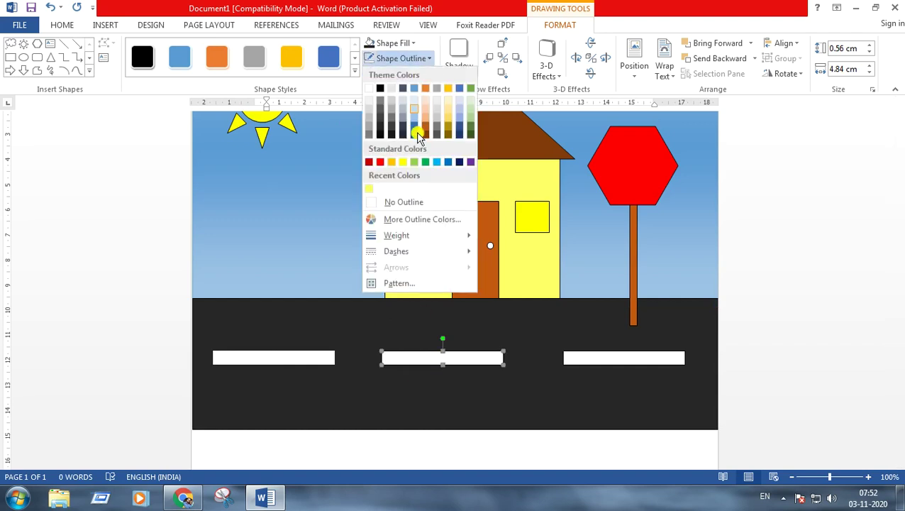
pyautogui.click(418, 201)
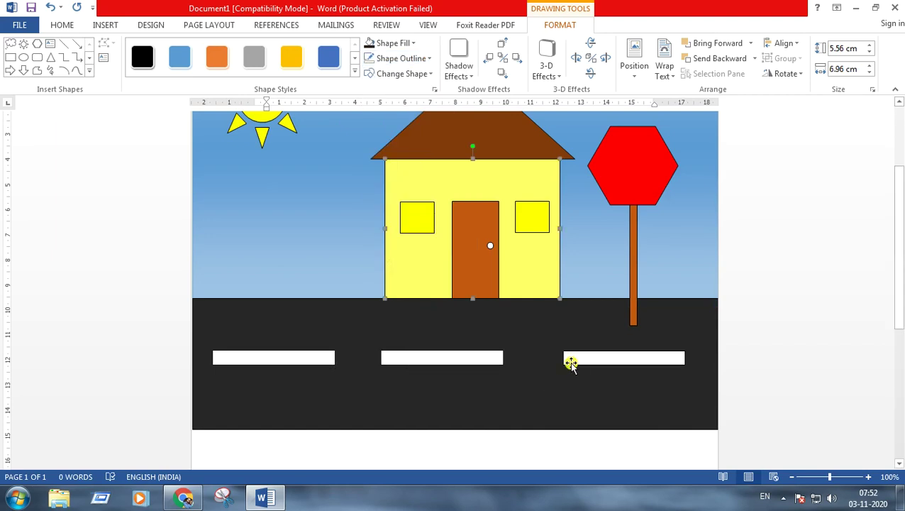
# Step: Remove the outline from the right white stripe on the road
pyautogui.click(575, 360)
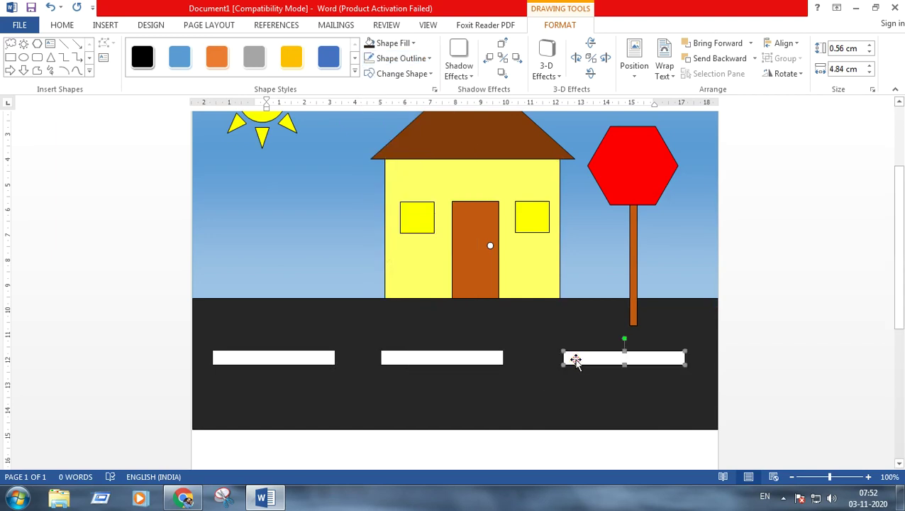
pyautogui.click(424, 59)
pyautogui.click(400, 203)
pyautogui.click(395, 204)
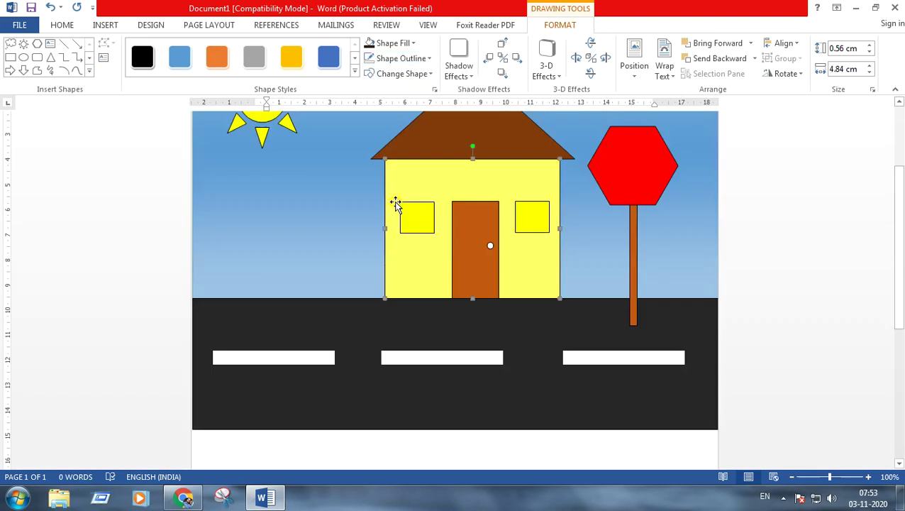
# Step: Add the text "STOP" inside the red hexagonal road sign
pyautogui.scroll(3, 731, 329)
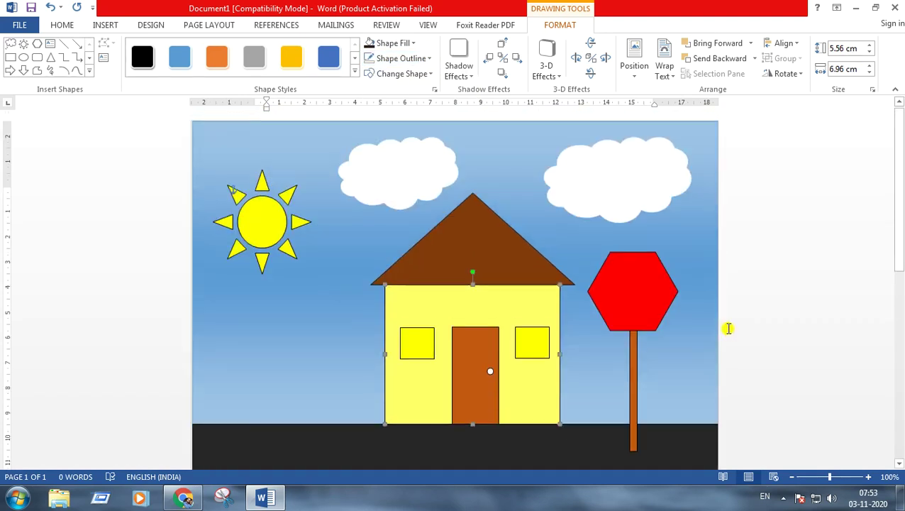
pyautogui.click(633, 289)
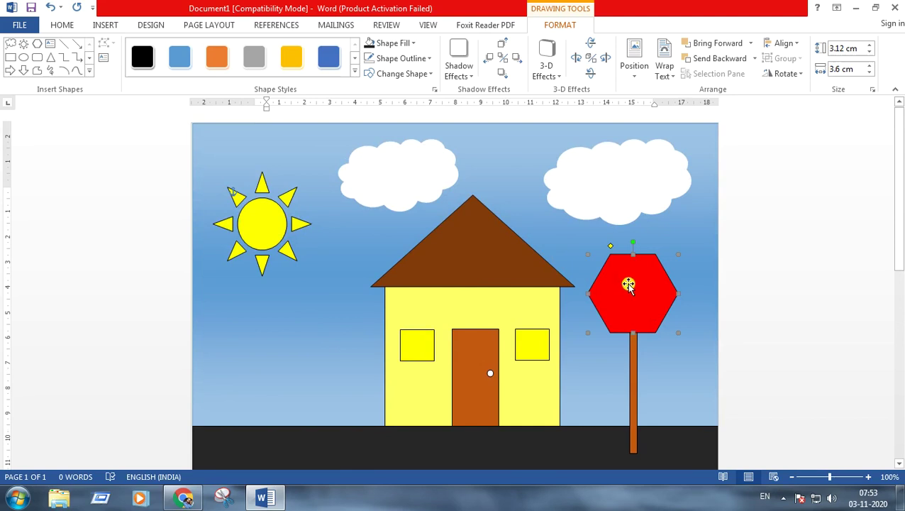
pyautogui.rightClick(629, 283)
pyautogui.press('Escape')
pyautogui.rightClick(628, 284)
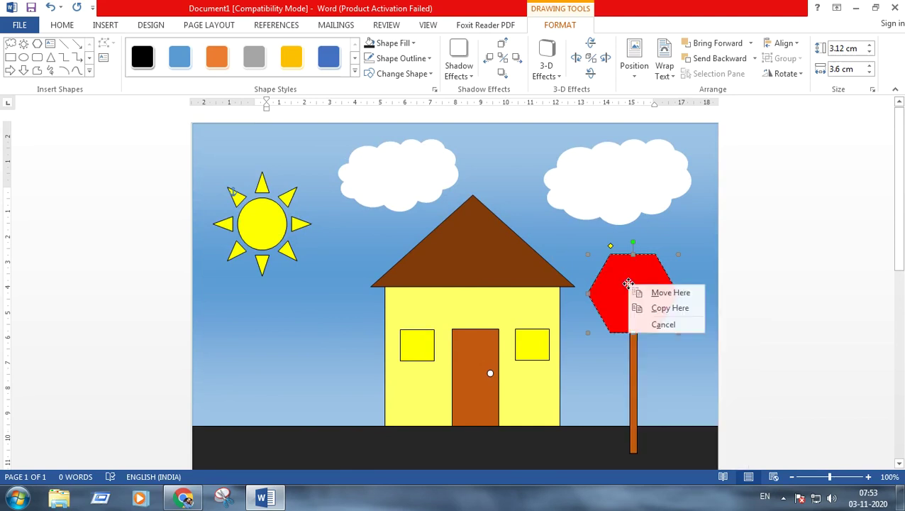
pyautogui.rightClick(630, 287)
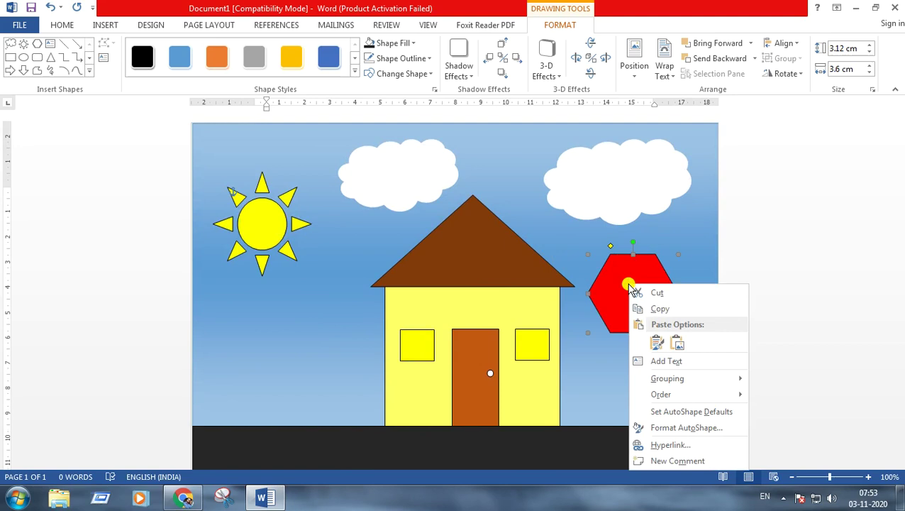
pyautogui.click(667, 362)
pyautogui.click(617, 285)
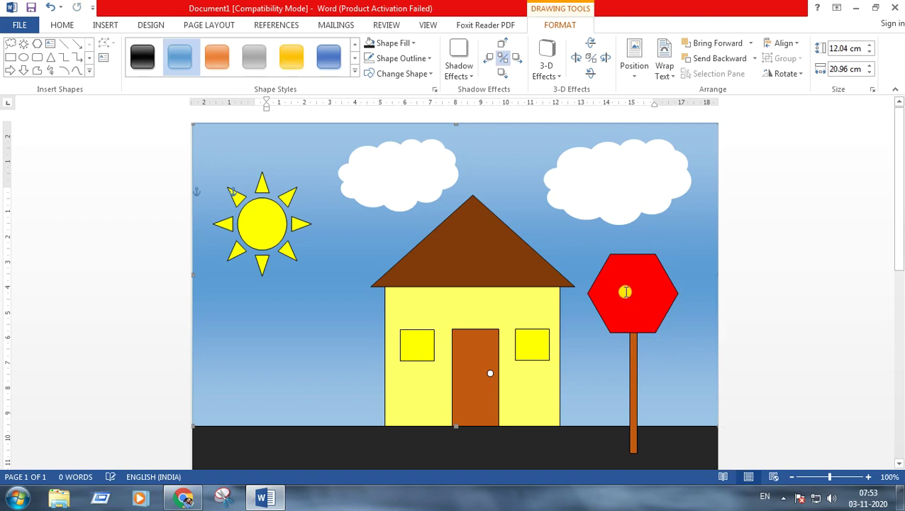
pyautogui.click(617, 284)
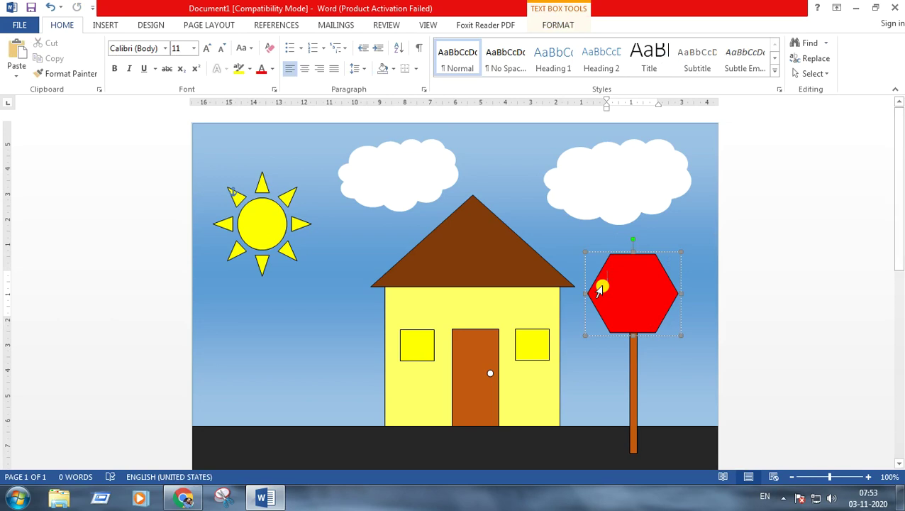
pyautogui.write('STOP')
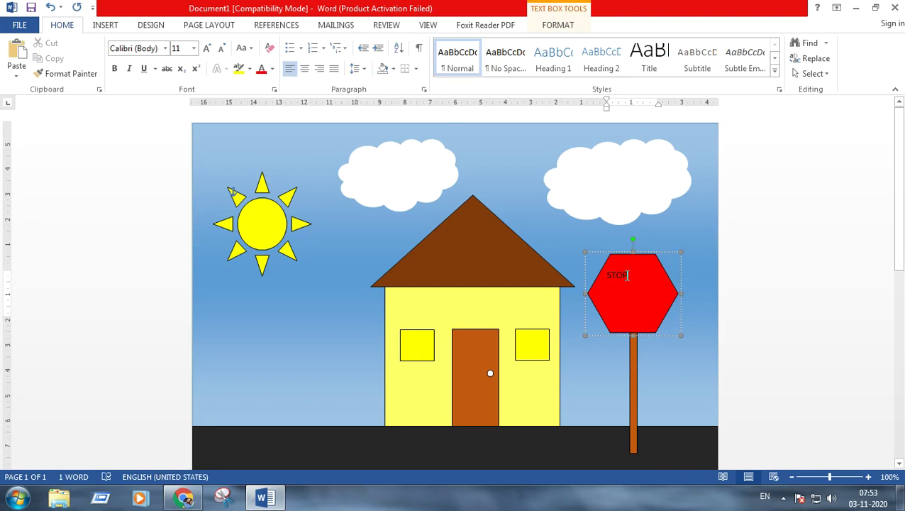
# Step: Make the word STOP on the road sign bold and colour it white
pyautogui.moveTo(627, 276); pyautogui.dragTo(602, 278)
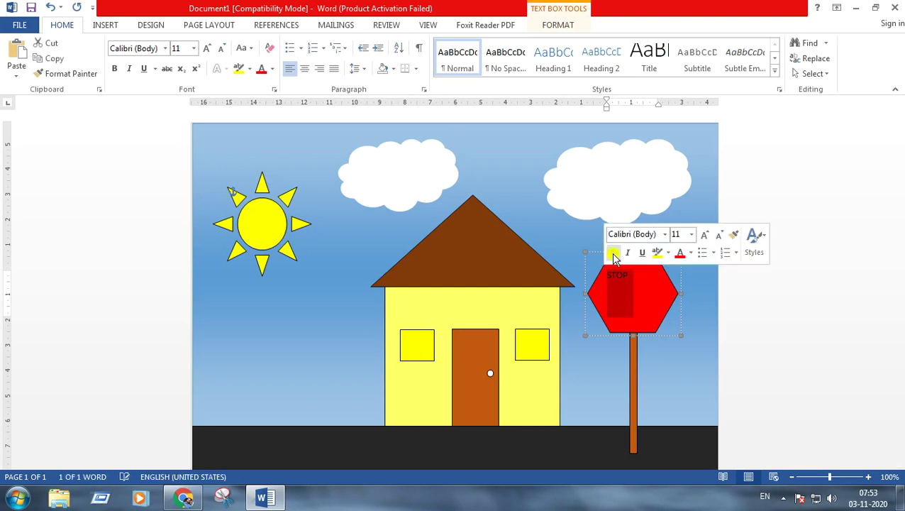
pyautogui.click(612, 252)
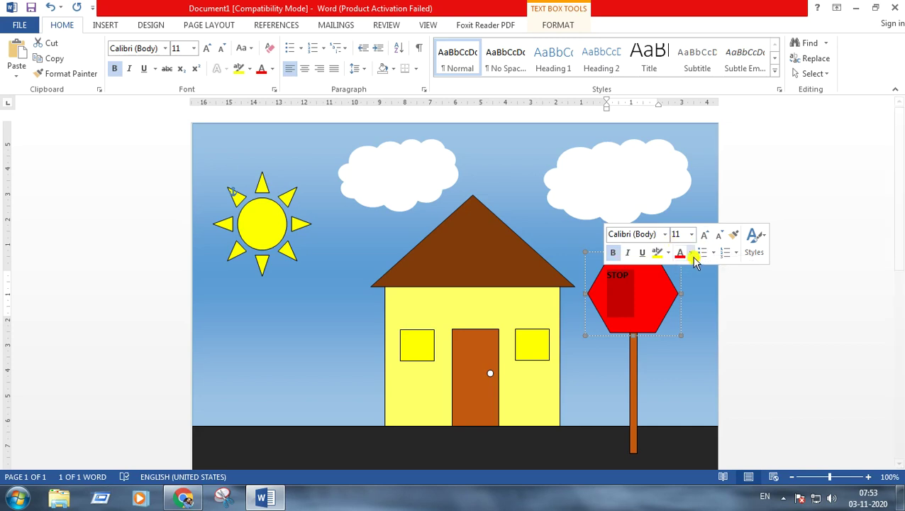
pyautogui.click(691, 253)
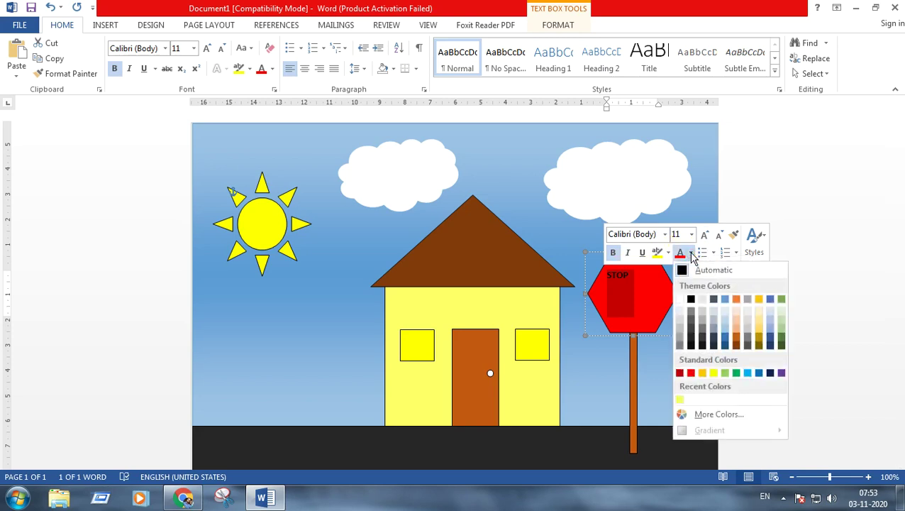
pyautogui.click(680, 300)
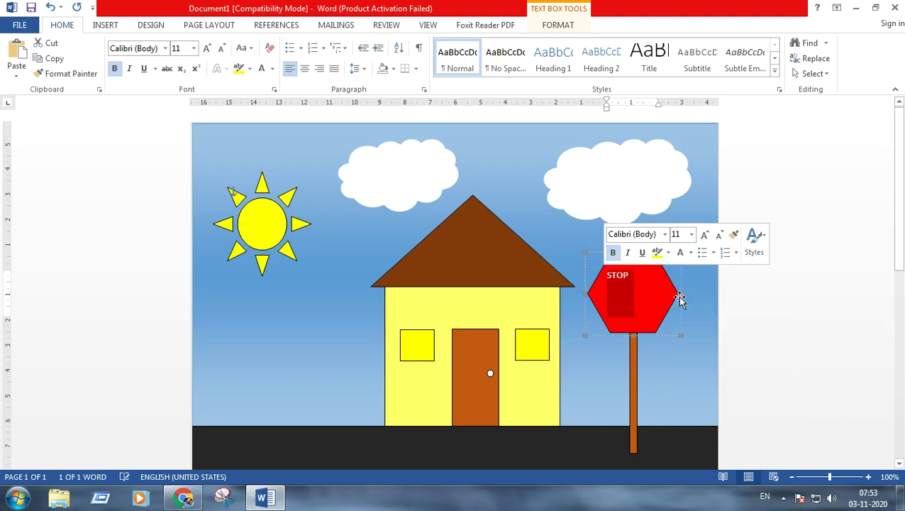
# Step: Set the font size of the word STOP on the road sign to 24
pyautogui.click(691, 235)
pyautogui.click(692, 236)
pyautogui.click(691, 236)
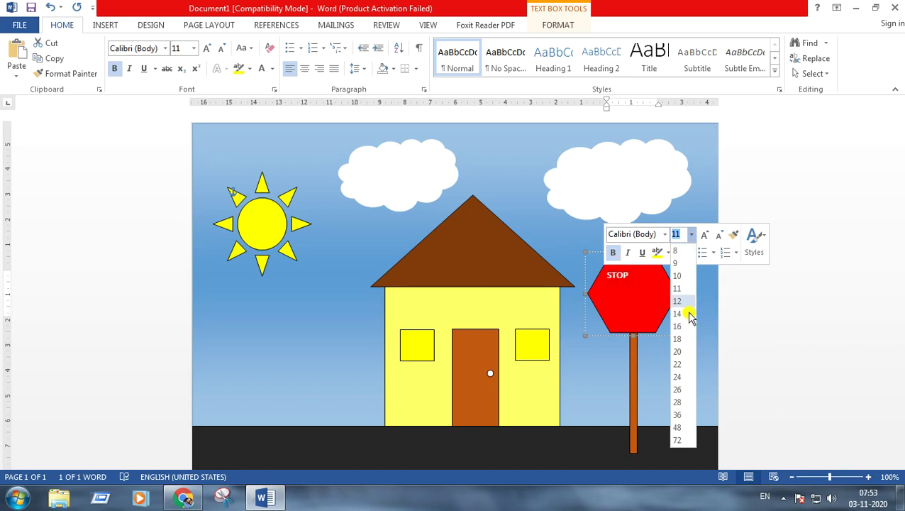
pyautogui.click(680, 377)
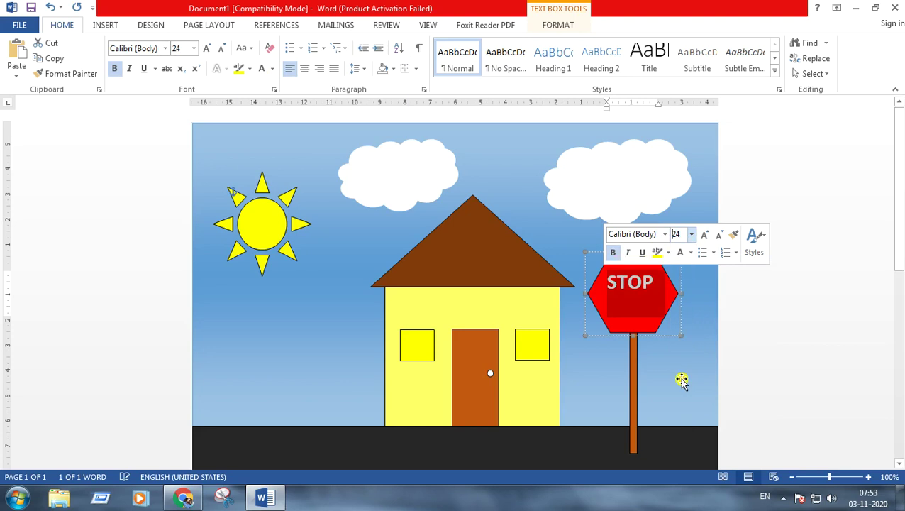
pyautogui.click(628, 303)
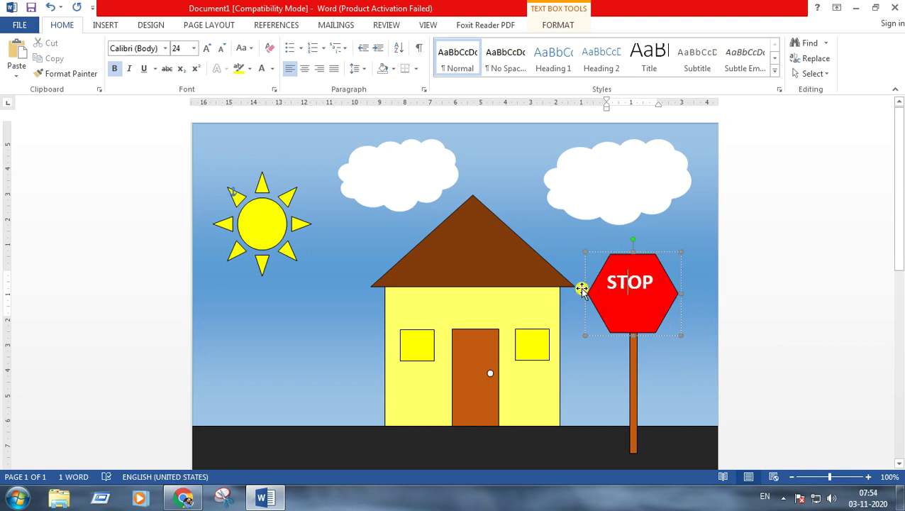
# Step: Insert a space before the word STOP to centre it on the sign, and leave the text editing
pyautogui.doubleClick(609, 285)
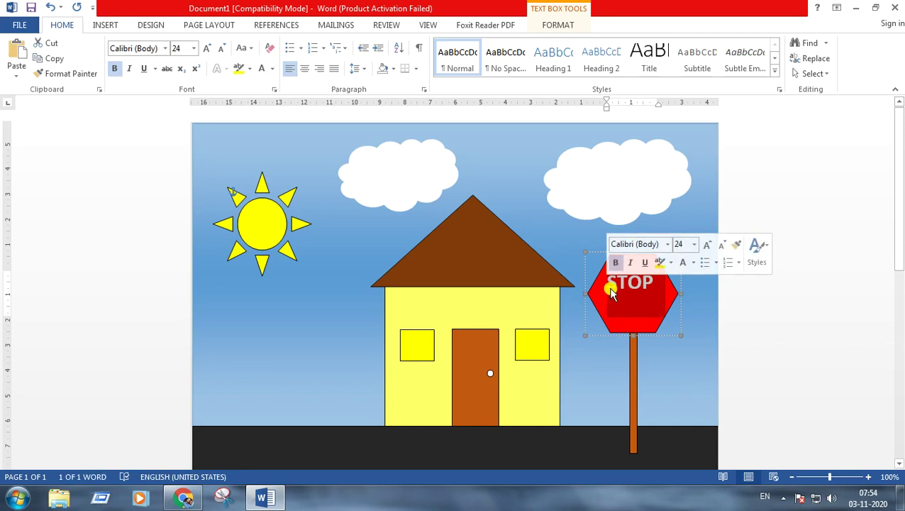
pyautogui.click(611, 290)
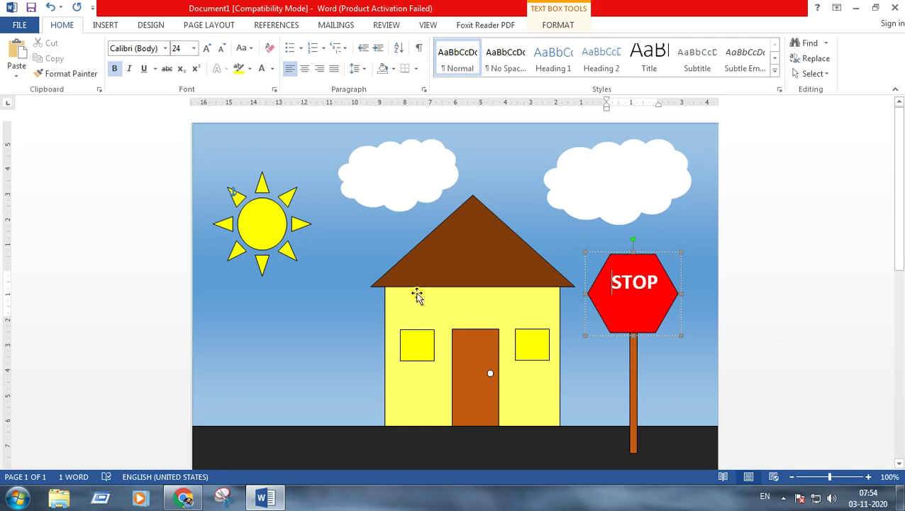
pyautogui.click(821, 357)
# Step: Zoom the page out to 70% to review the whole house scene
pyautogui.scroll(-3, 776, 343)
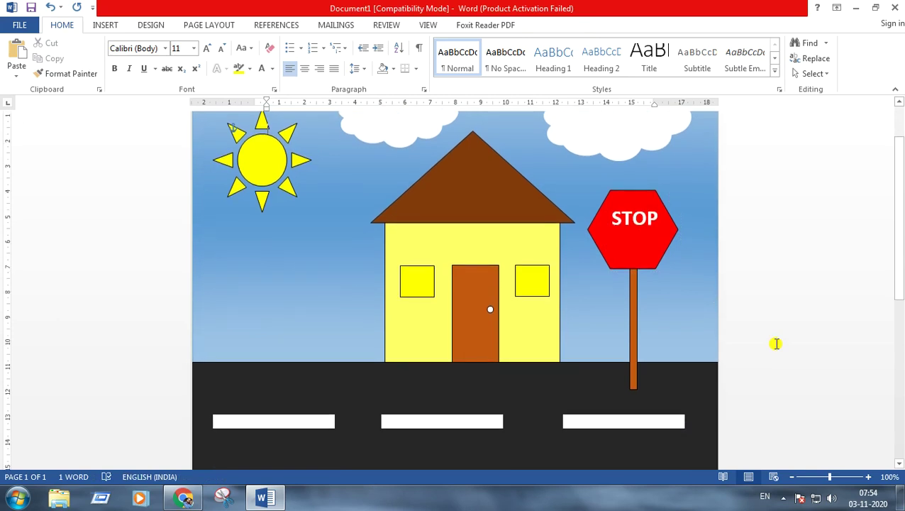
pyautogui.scroll(2, 777, 345)
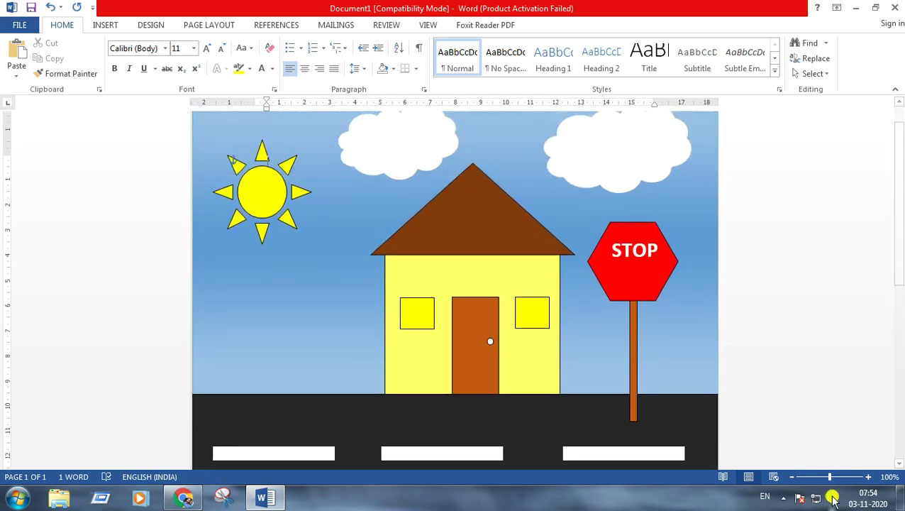
pyautogui.click(792, 477)
pyautogui.click(792, 476)
pyautogui.click(792, 476)
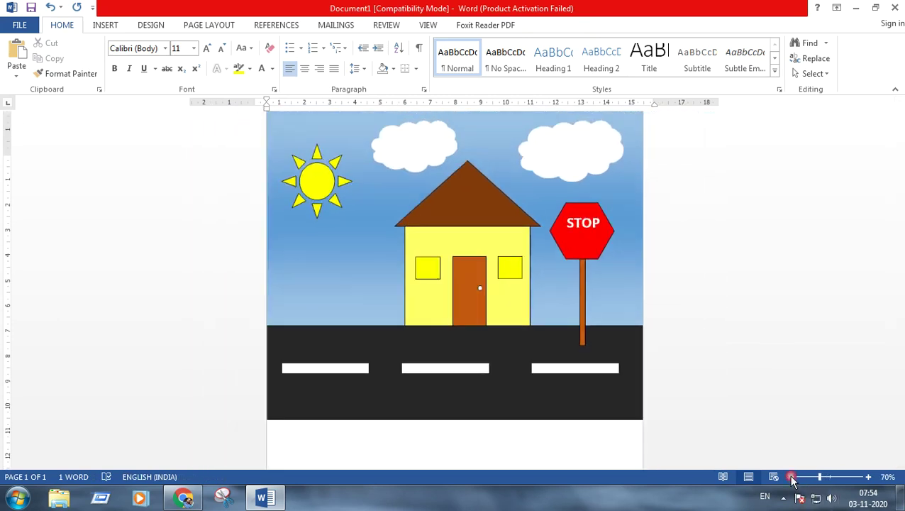